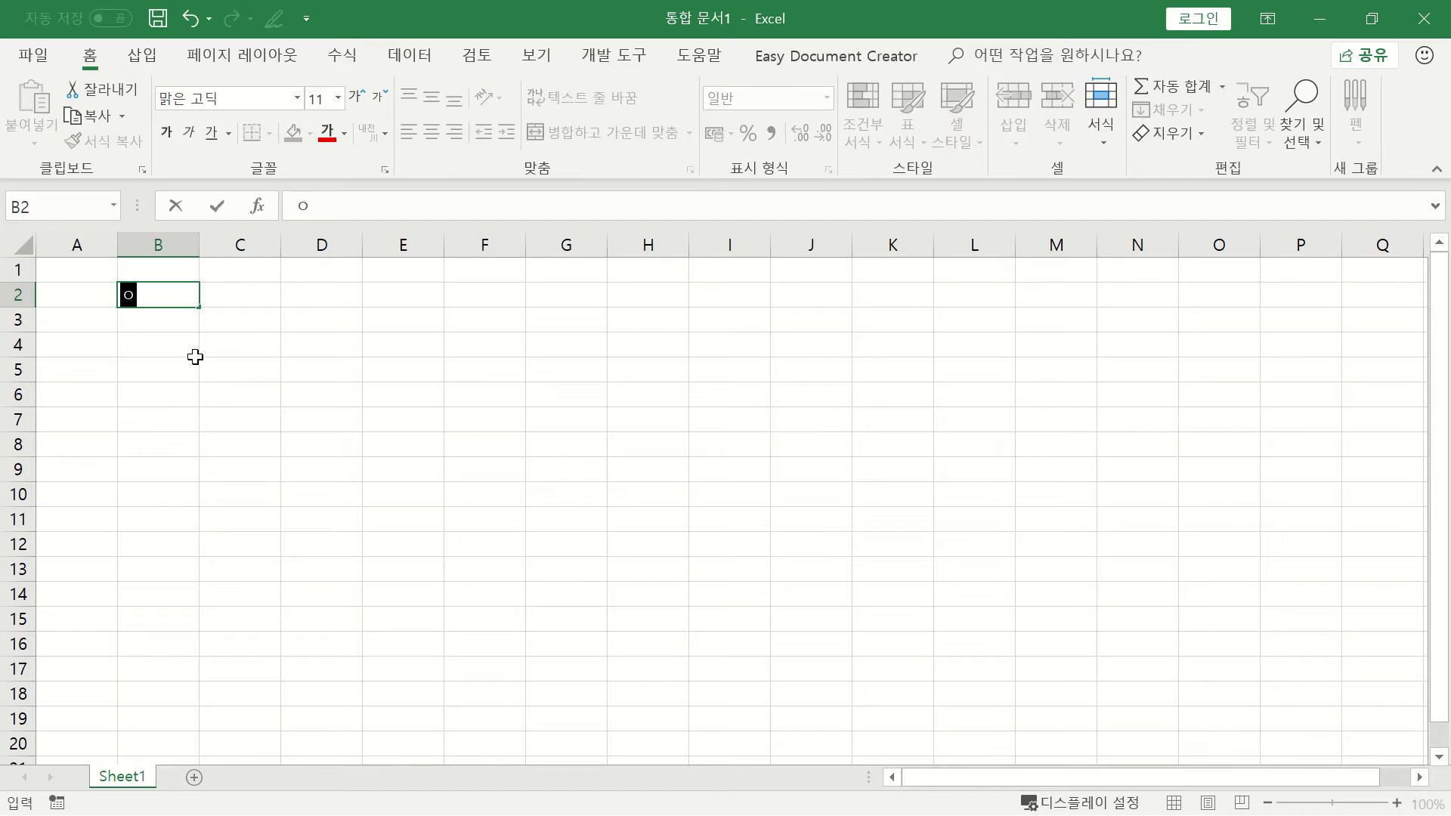
- Enter 엑셀 in cell B2 and fill it down the column to B12
{"action": "key", "text": "Return"}
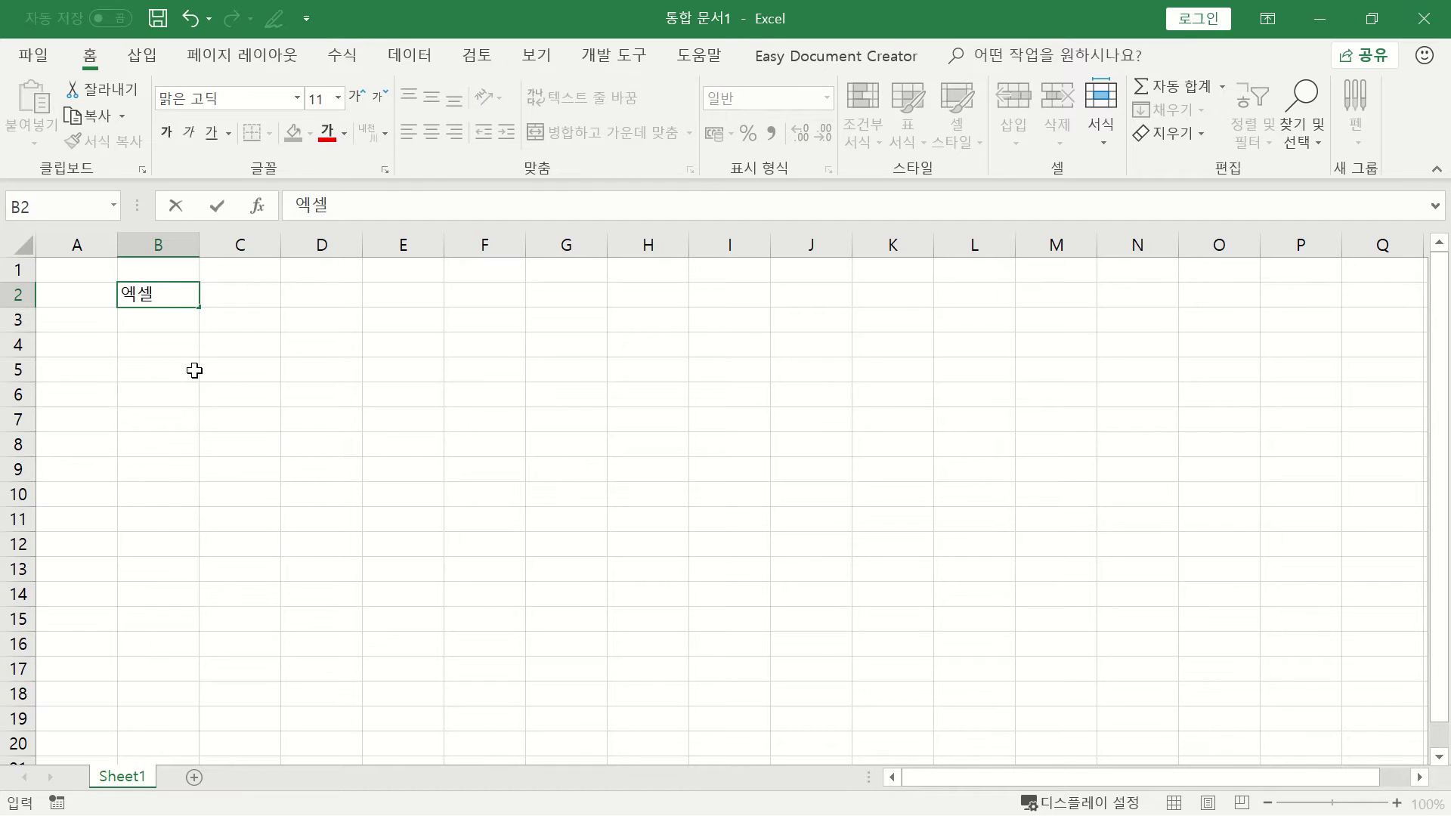
{"action": "key", "text": "Up"}
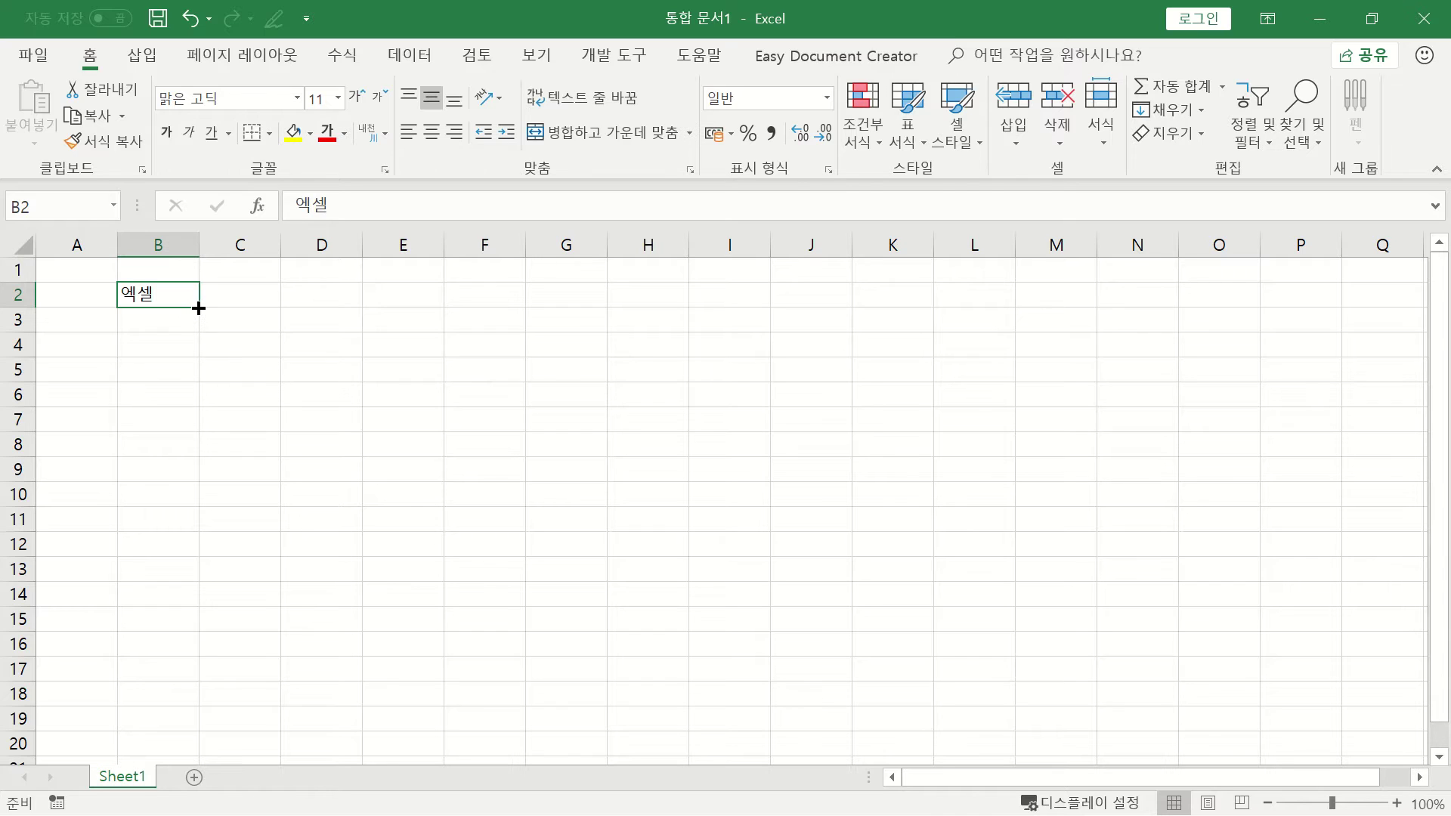
{"action": "left_click_drag", "start_coordinate": [200, 306], "coordinate": [197, 557]}
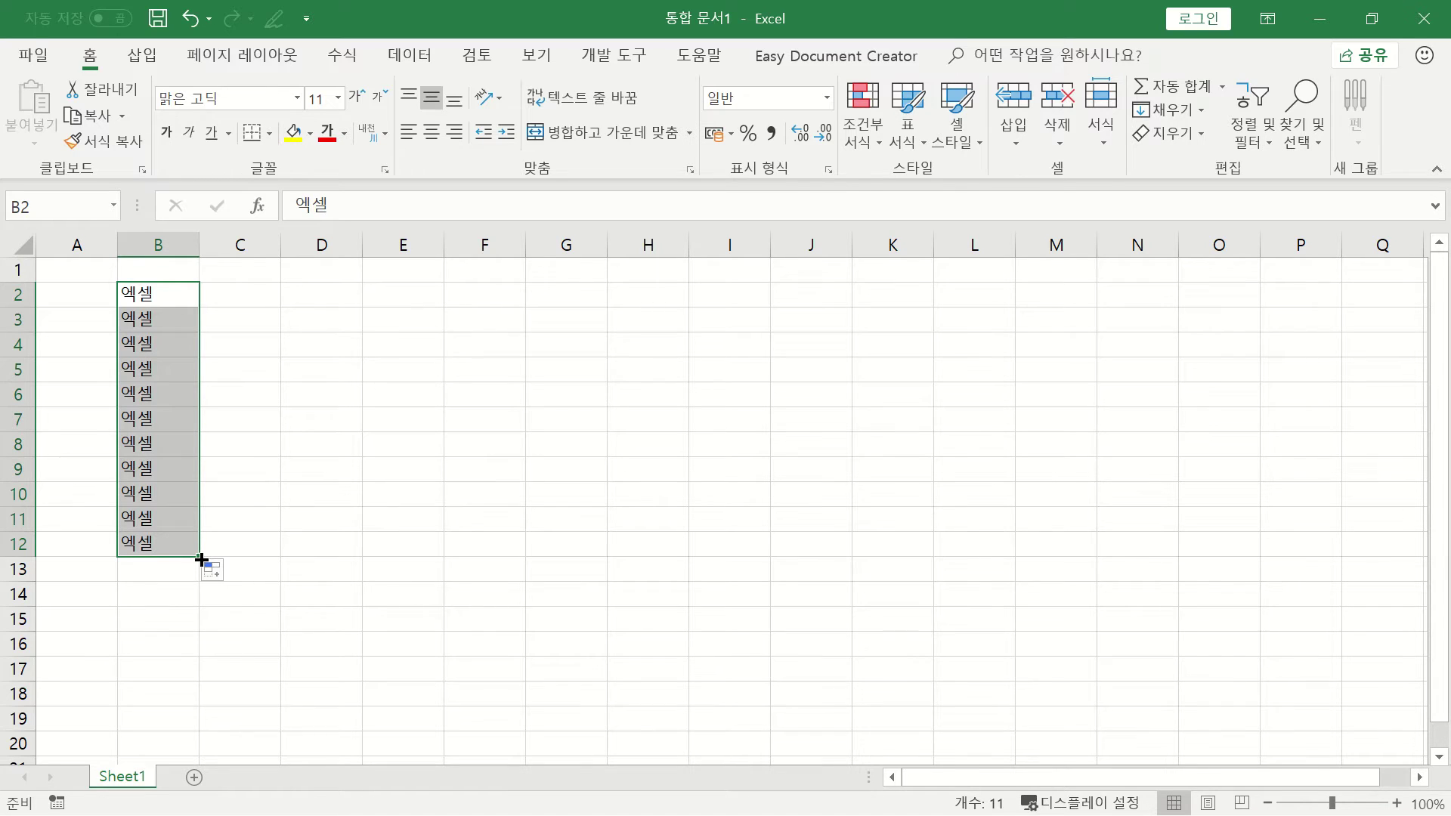
{"action": "left_click", "coordinate": [173, 300]}
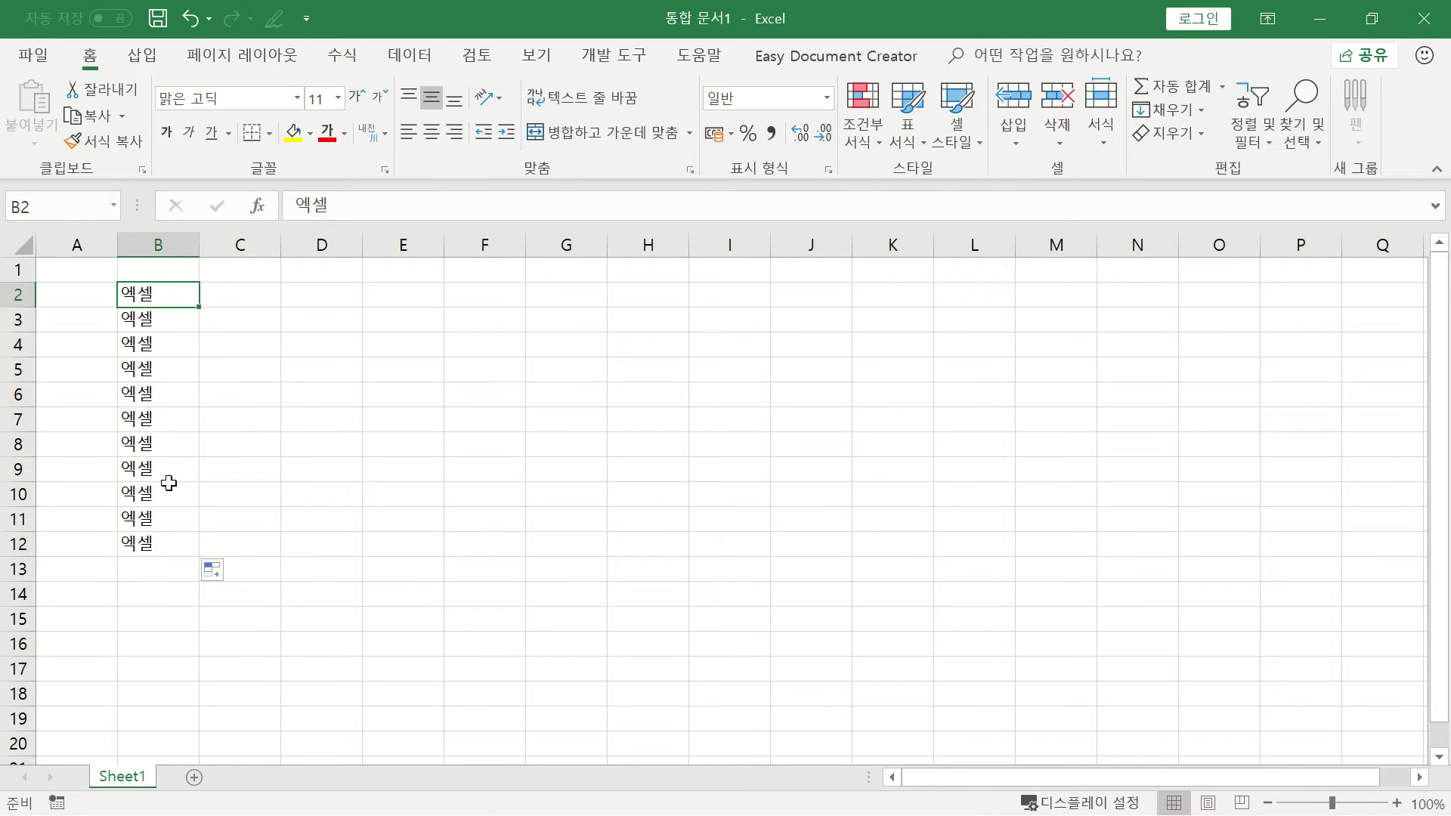
{"action": "left_click", "coordinate": [139, 318]}
{"action": "left_click", "coordinate": [157, 357]}
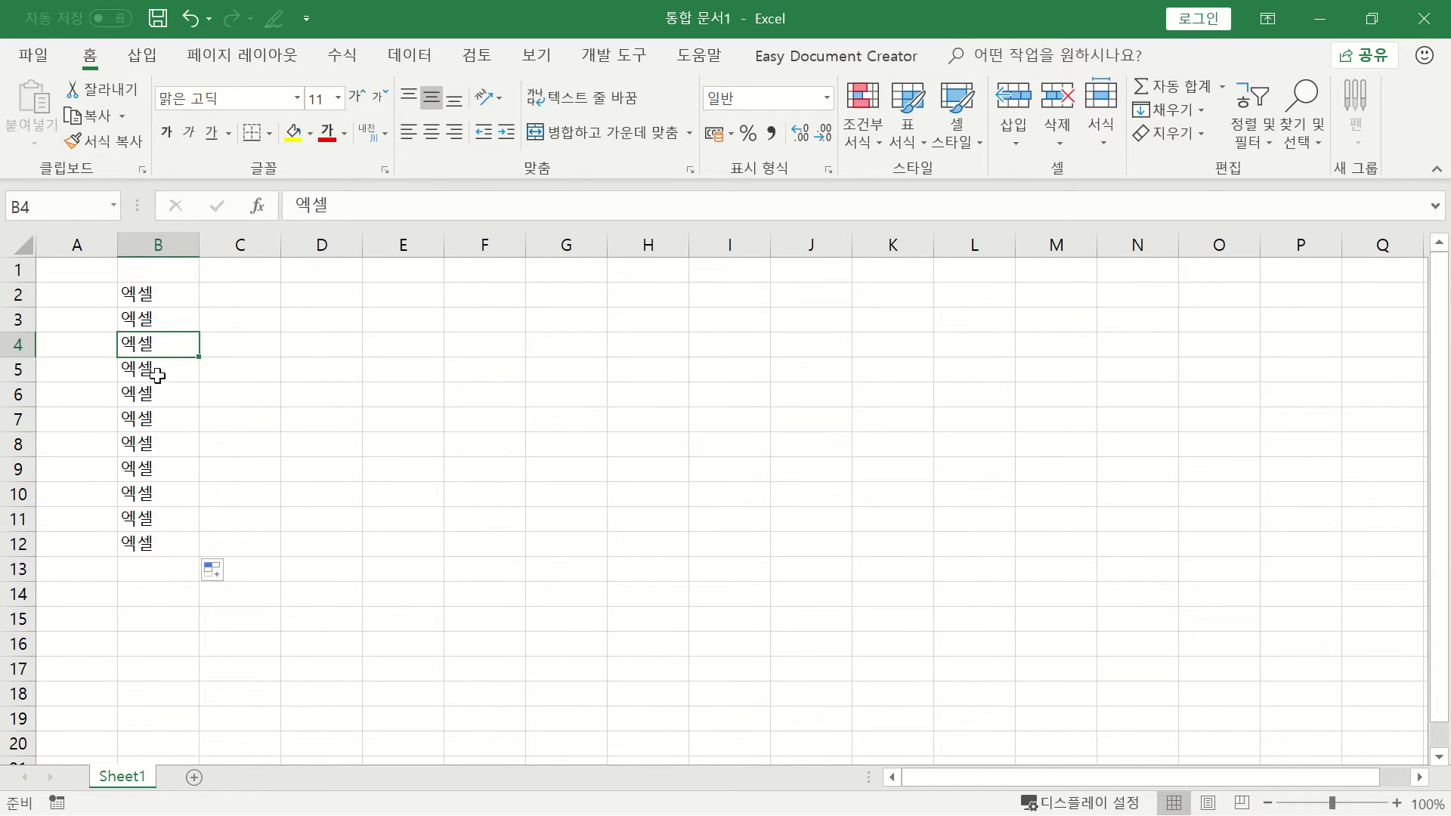
{"action": "left_click", "coordinate": [157, 376]}
{"action": "left_click", "coordinate": [161, 547]}
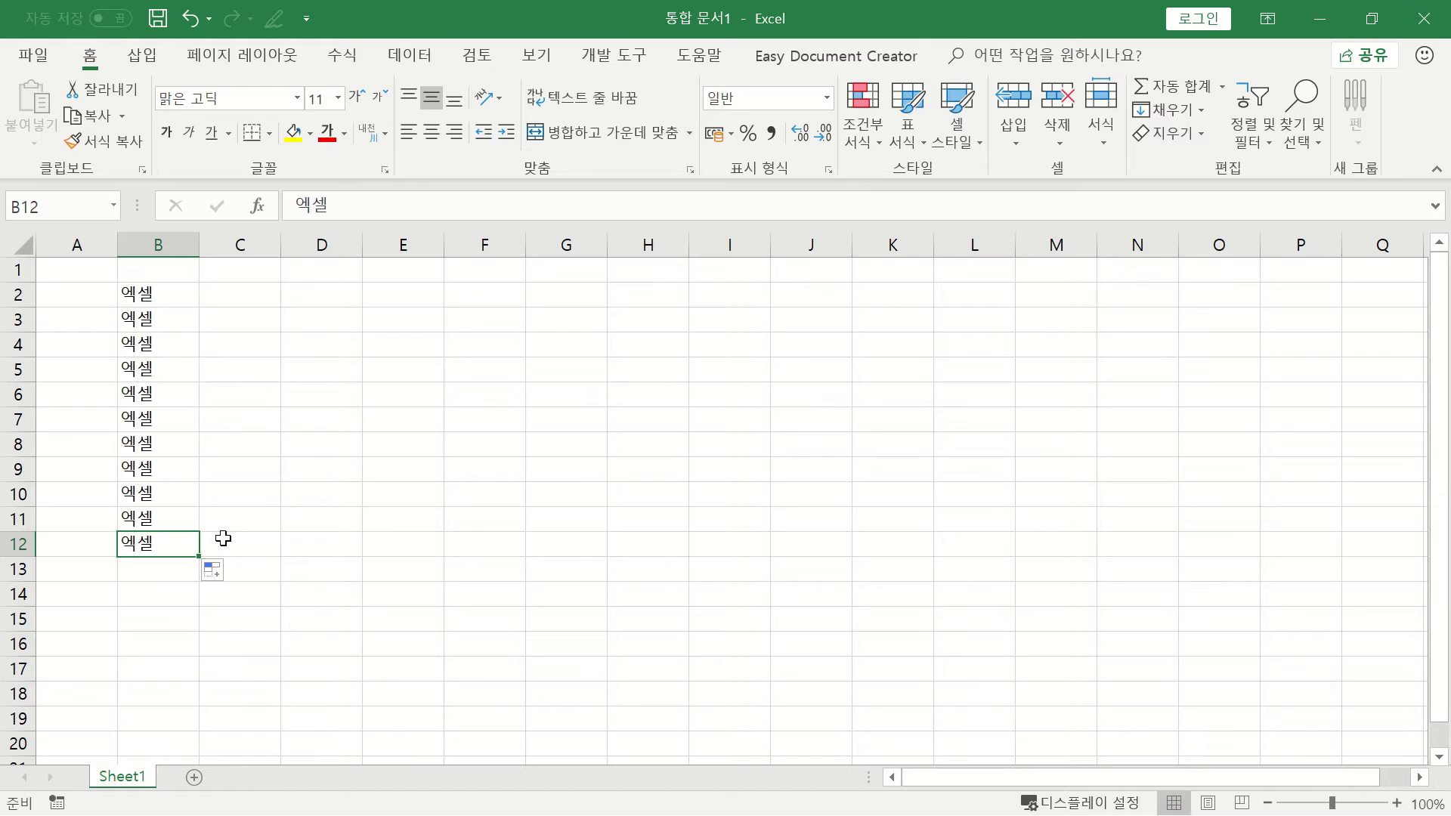
- Enter the heading 순번 in C2 and the number 1 below it in C3
{"action": "left_click", "coordinate": [255, 295]}
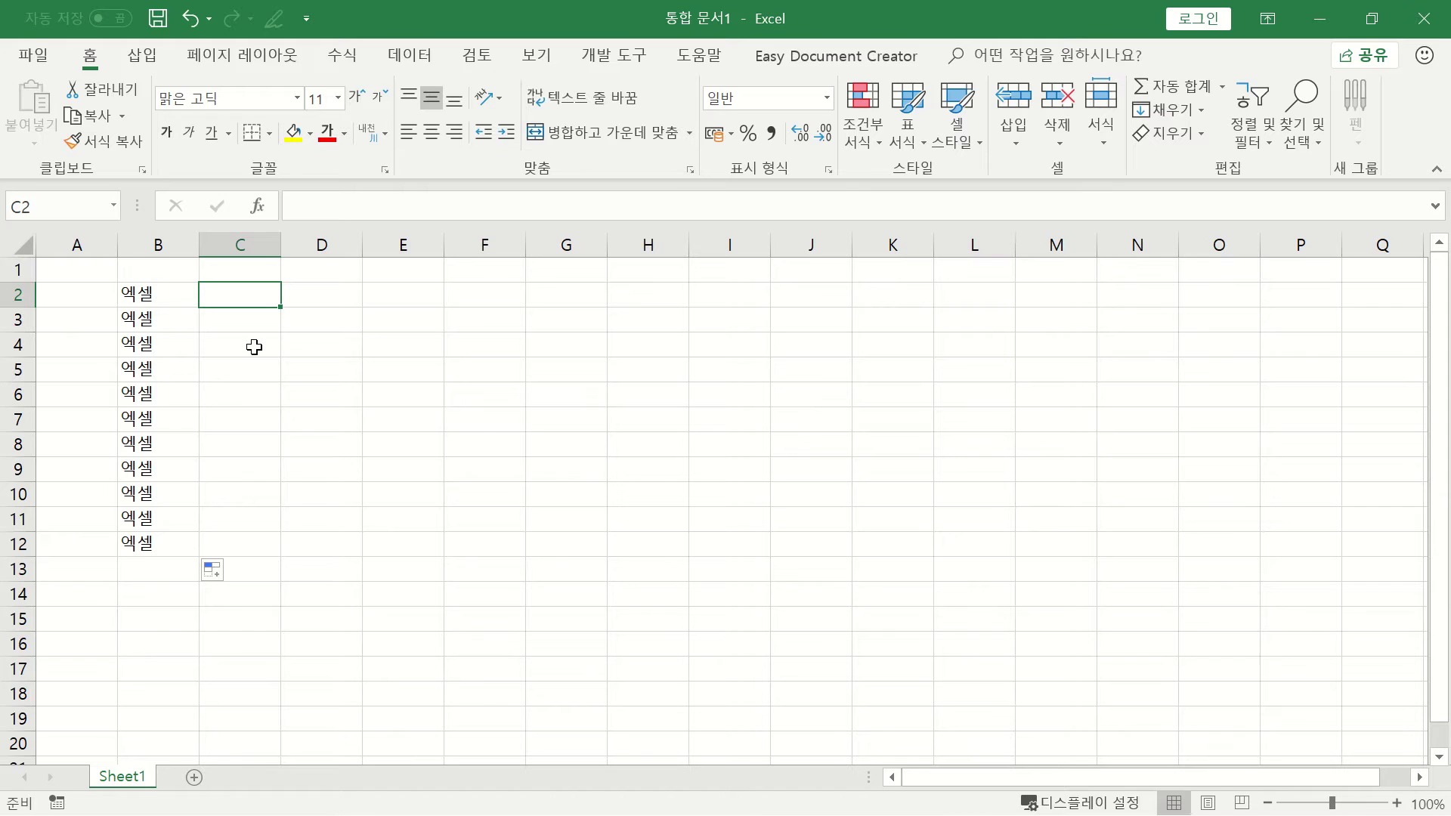
{"action": "type", "text": "순번"}
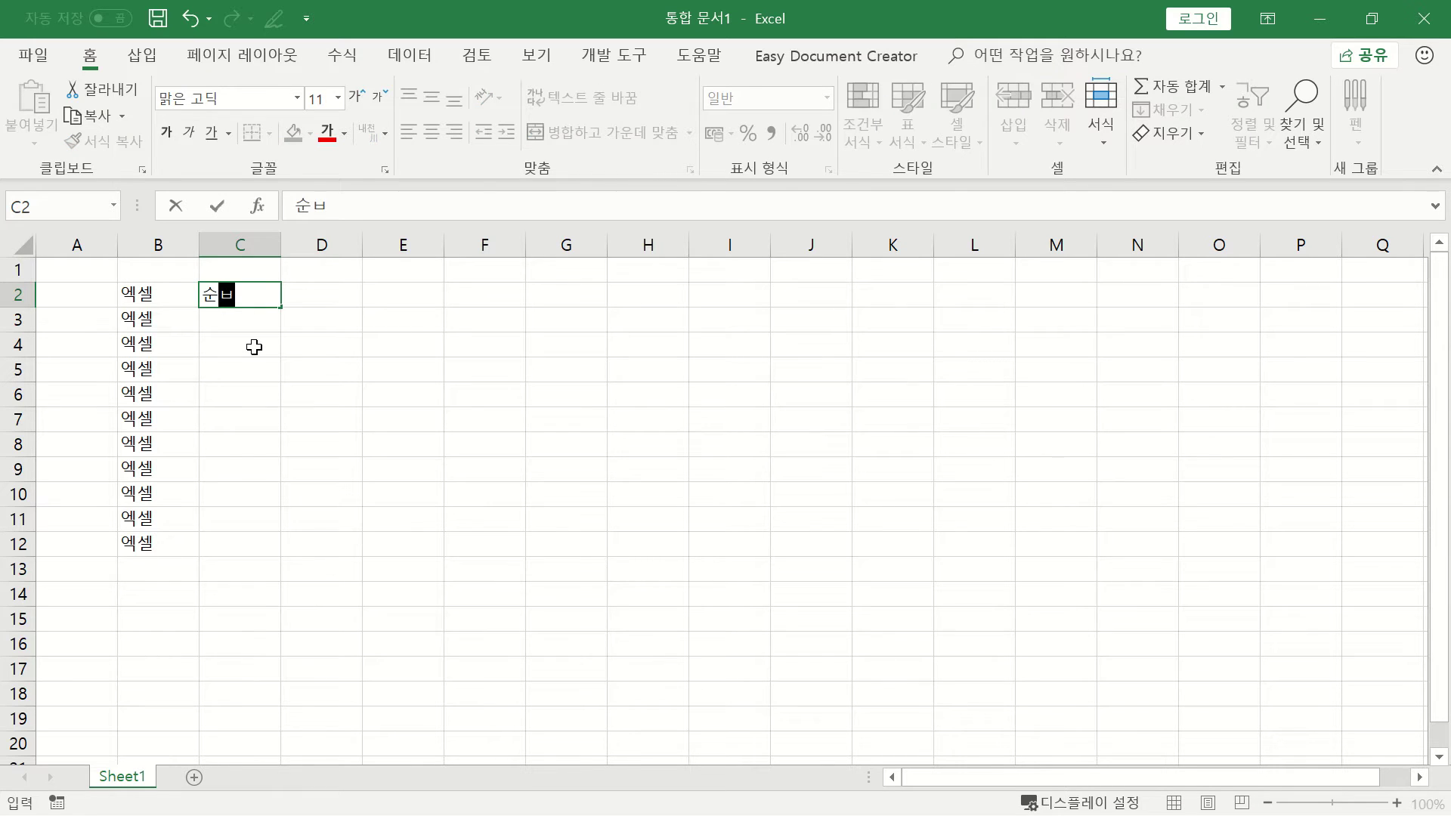
{"action": "key", "text": "Return"}
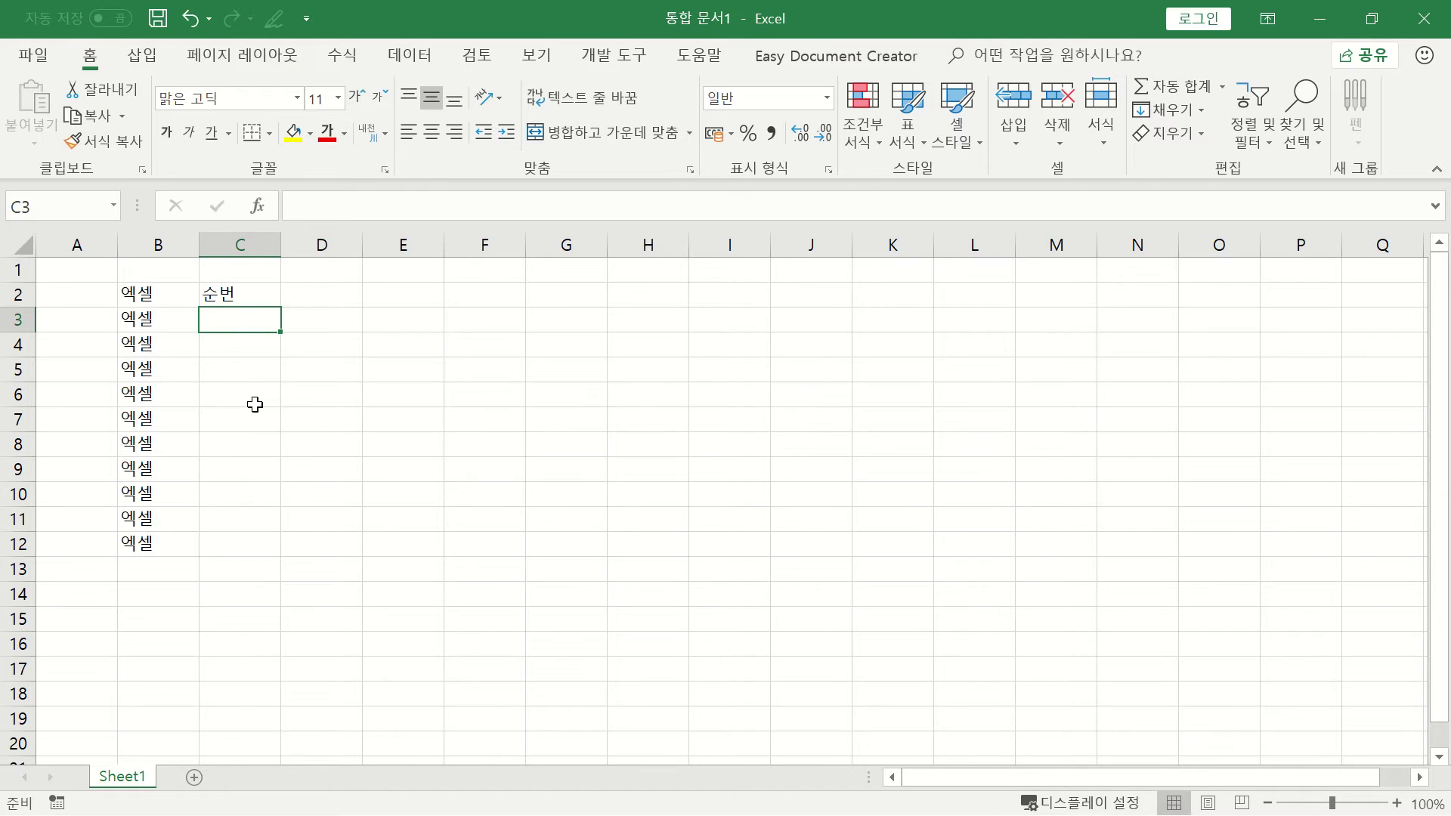
{"action": "type", "text": "1"}
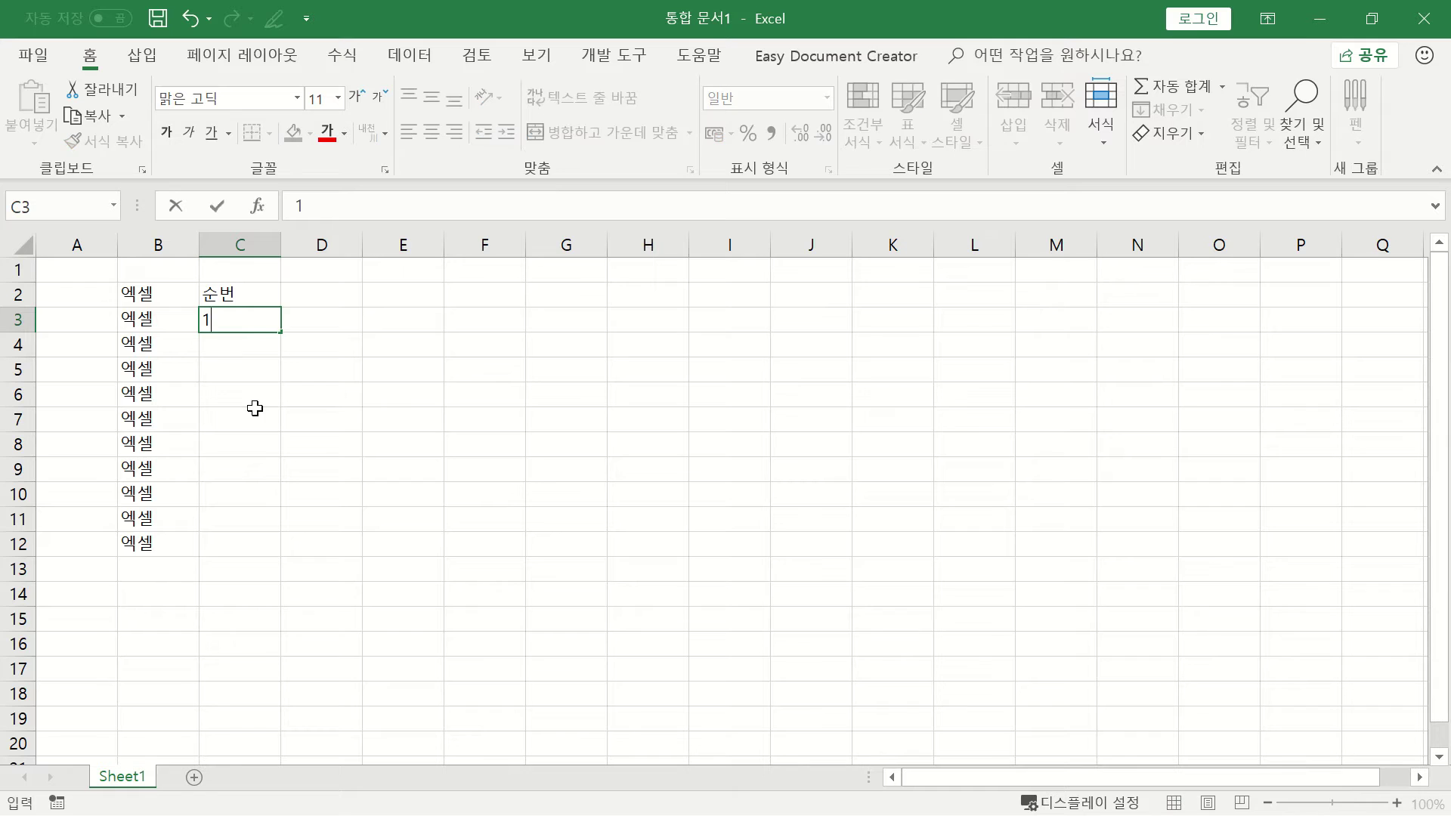
{"action": "key", "text": "Return"}
- Enter the numbers 2 to 5 one by one in cells C4 to C7
{"action": "type", "text": "2"}
{"action": "key", "text": "Return"}
{"action": "type", "text": "3"}
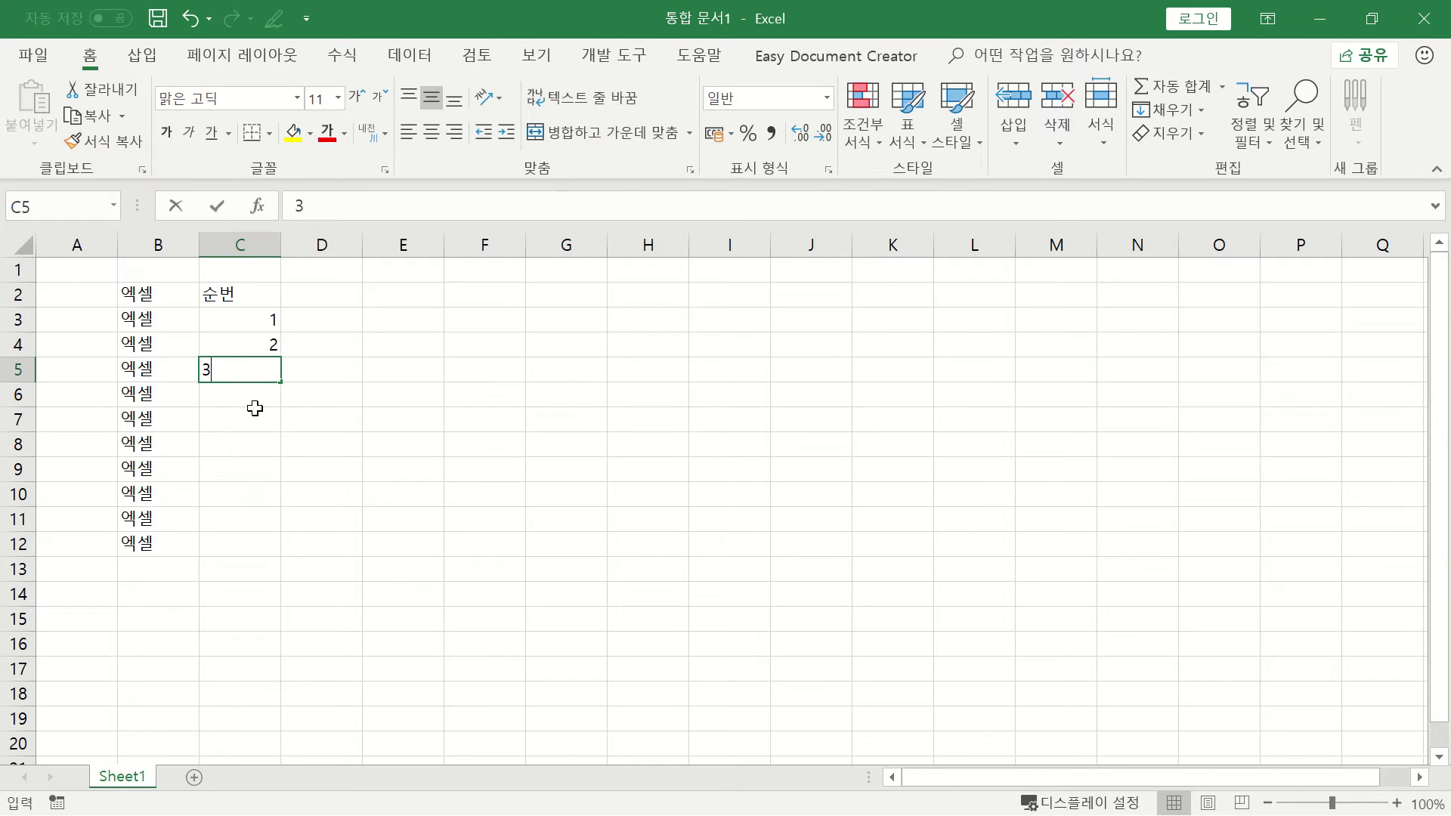
{"action": "key", "text": "Return"}
{"action": "type", "text": "4"}
{"action": "key", "text": "Return"}
{"action": "type", "text": "5"}
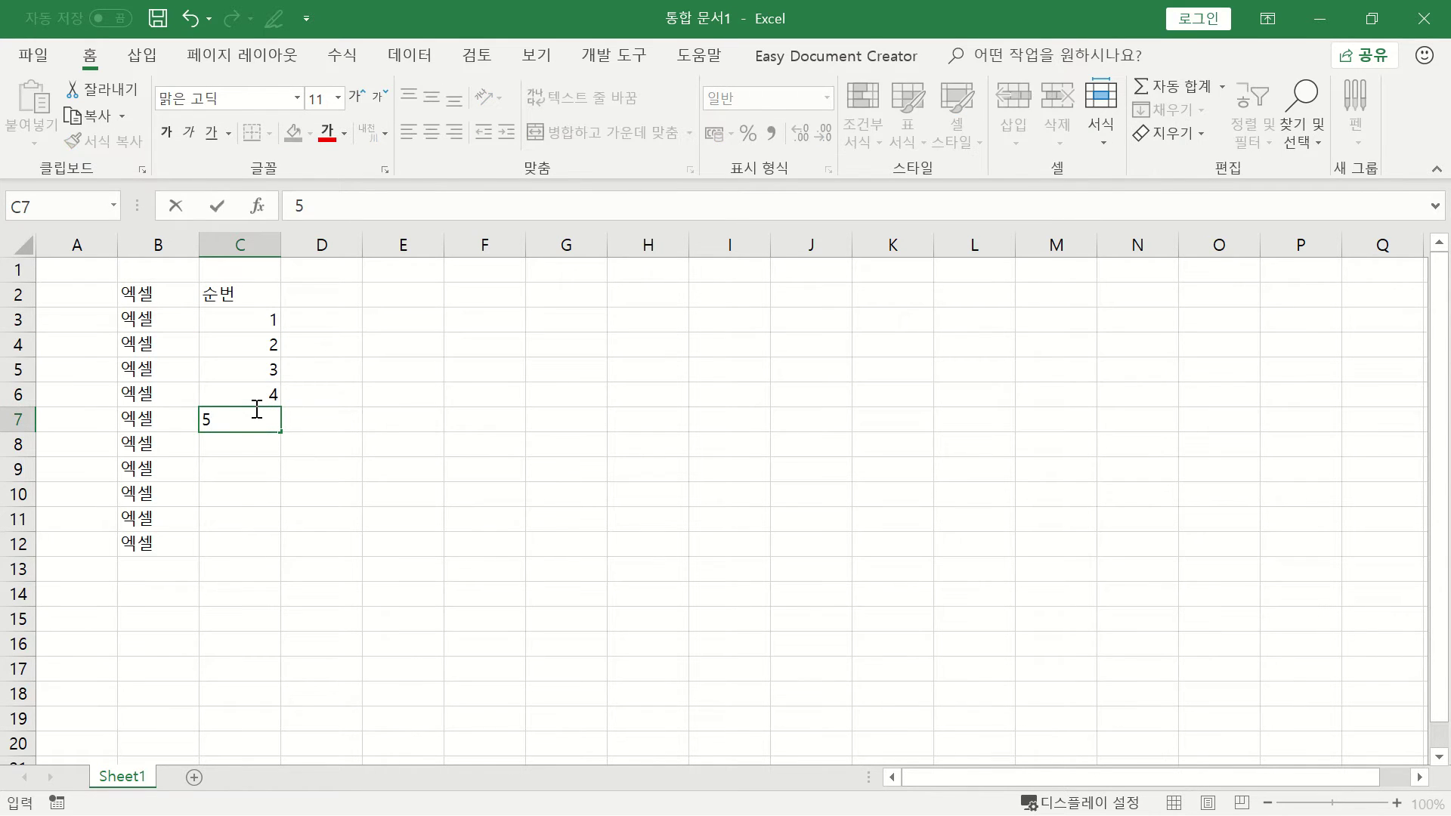
{"action": "left_click", "coordinate": [360, 442]}
- Clear the contents of cells C4 to C8
{"action": "left_click_drag", "start_coordinate": [234, 344], "coordinate": [230, 445]}
{"action": "key", "text": "Delete"}
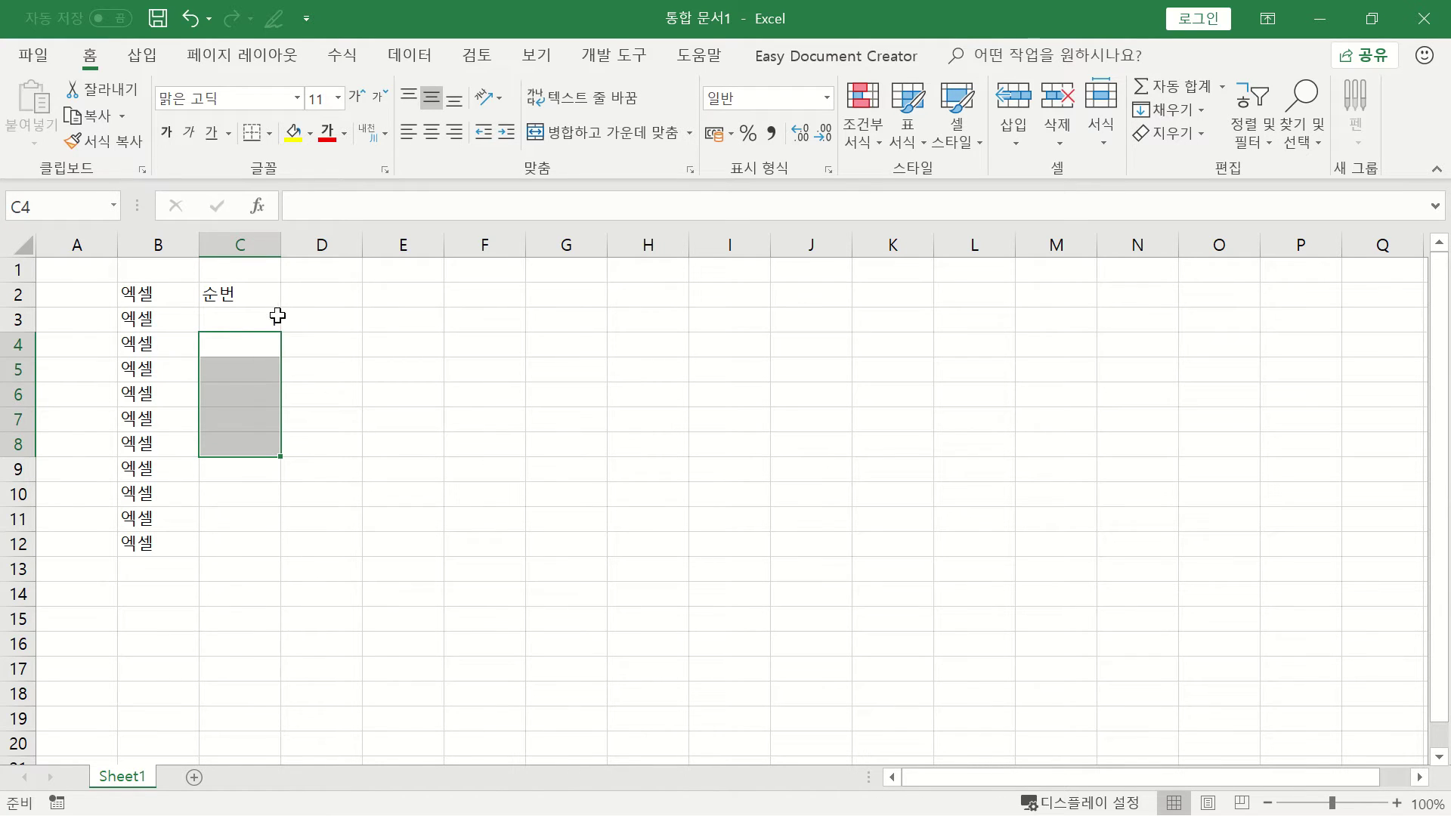
- Fill the 1 in C3 down to C12 as a consecutive number series from 1 to 10
{"action": "left_click", "coordinate": [256, 318]}
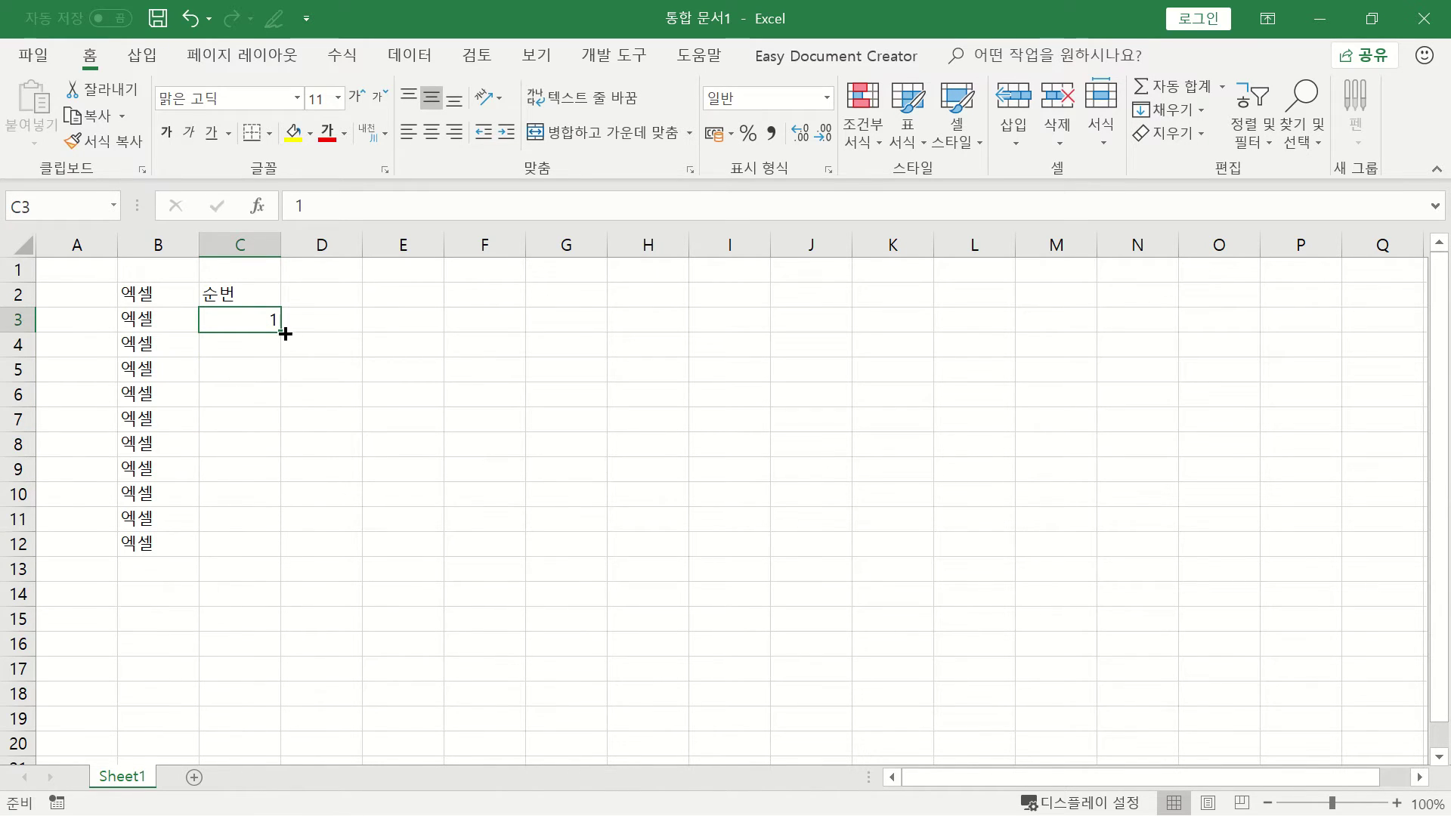
{"action": "left_click_drag", "start_coordinate": [281, 333], "coordinate": [248, 549]}
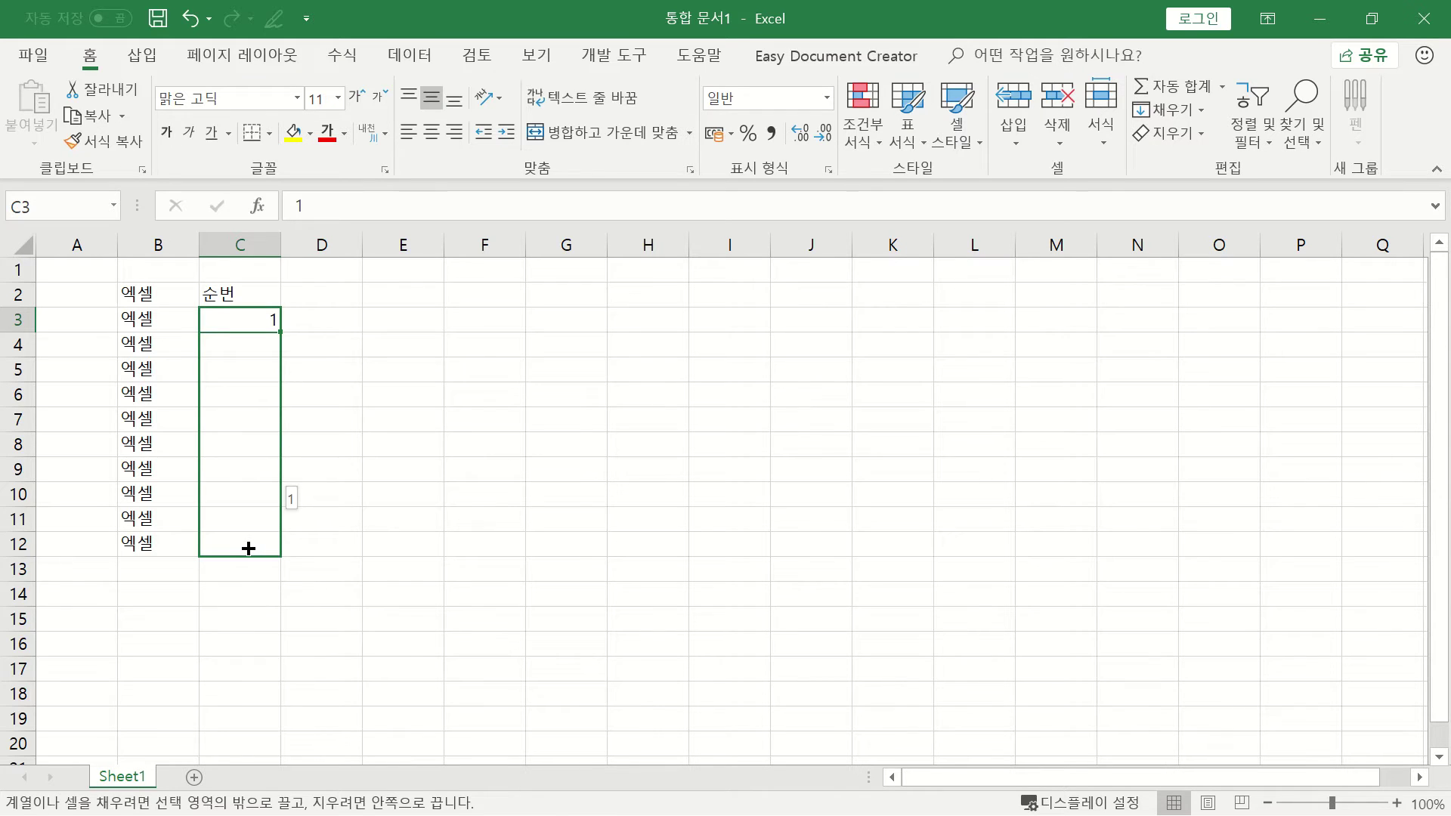
{"action": "left_click_drag", "start_coordinate": [256, 550], "coordinate": [256, 550]}
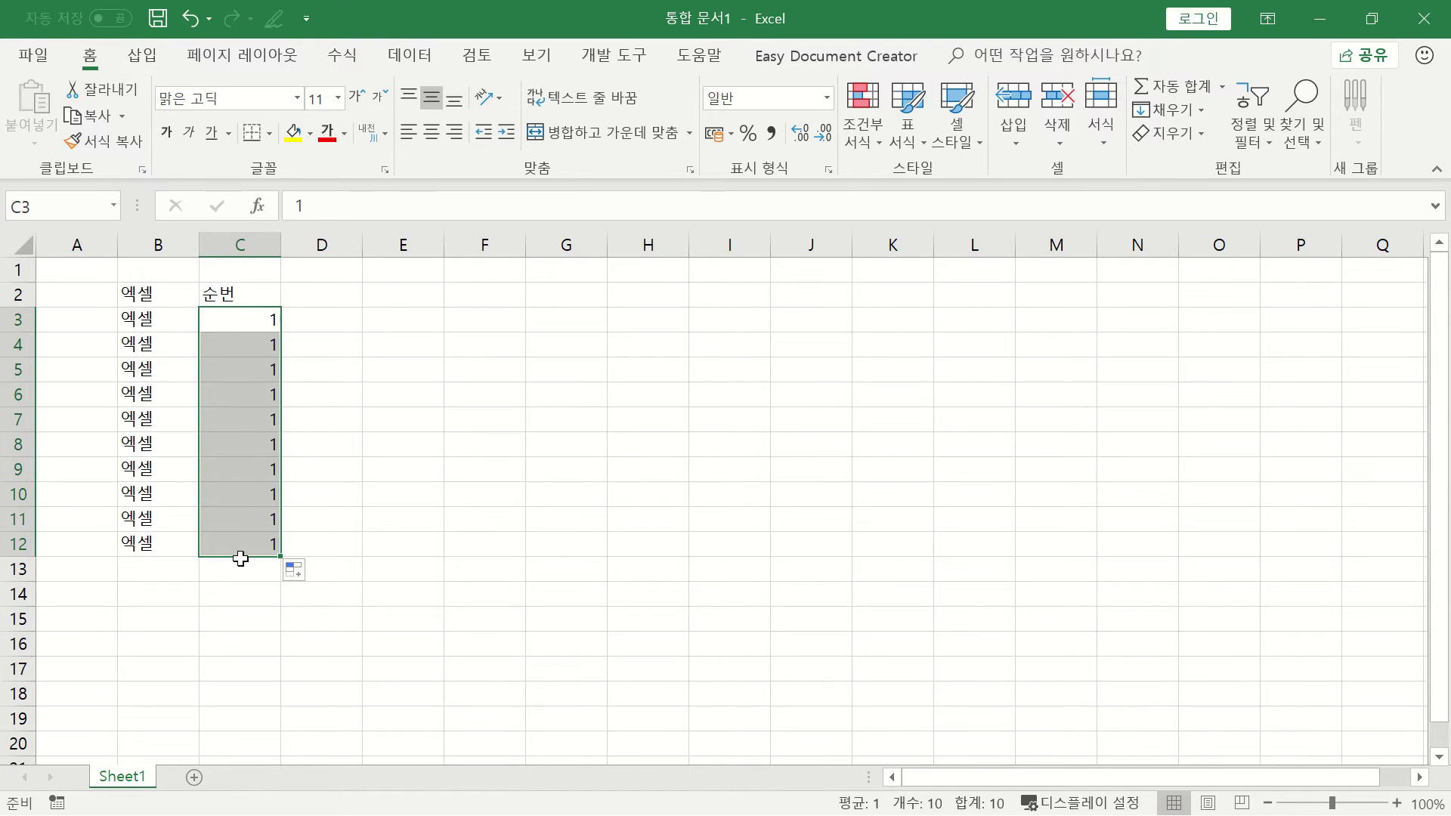
{"action": "left_click", "coordinate": [303, 576]}
{"action": "left_click", "coordinate": [303, 628]}
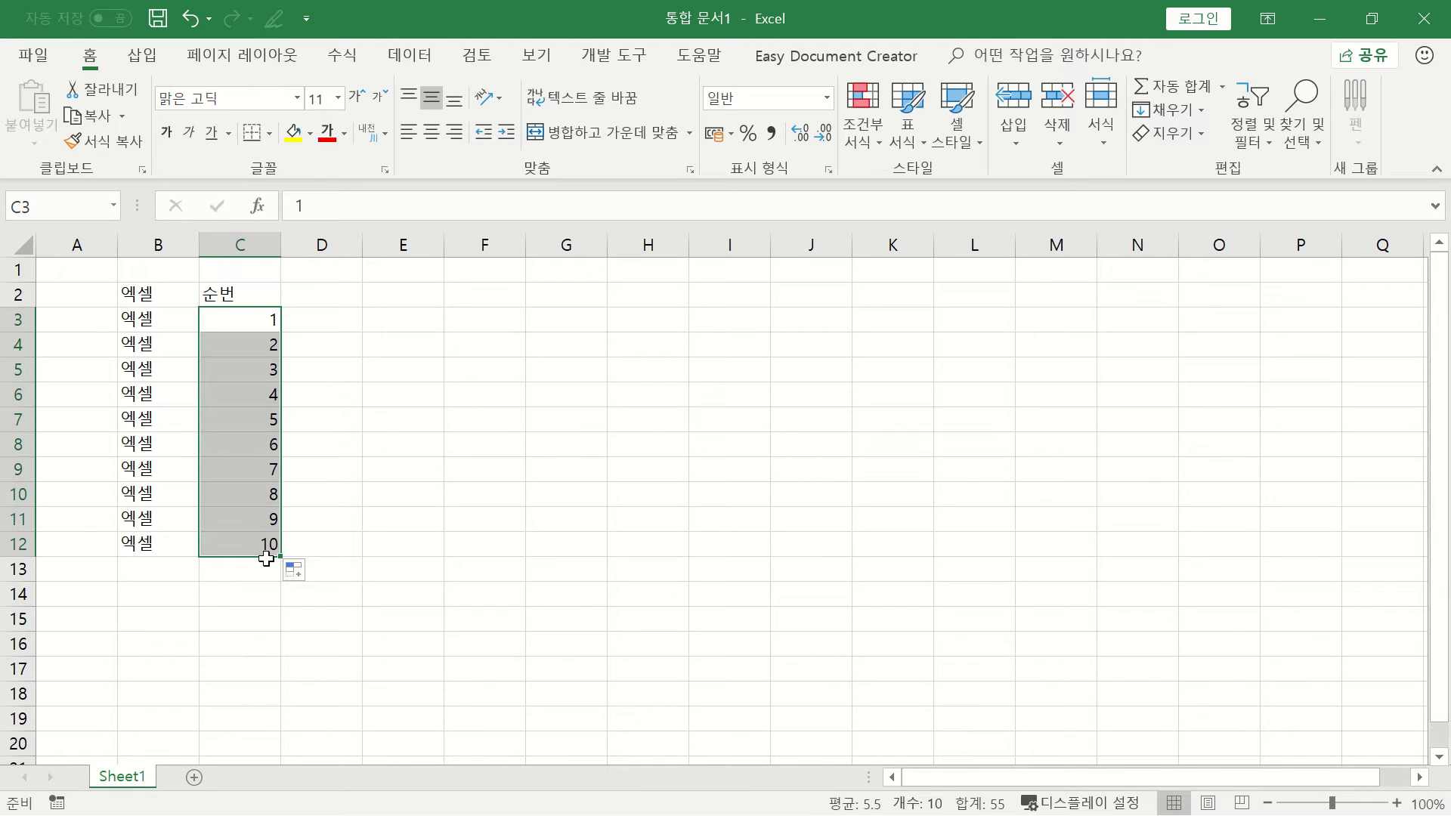
- Enter the current date 2018-11-13 in D3 and fill it down to D12
{"action": "left_click", "coordinate": [334, 326]}
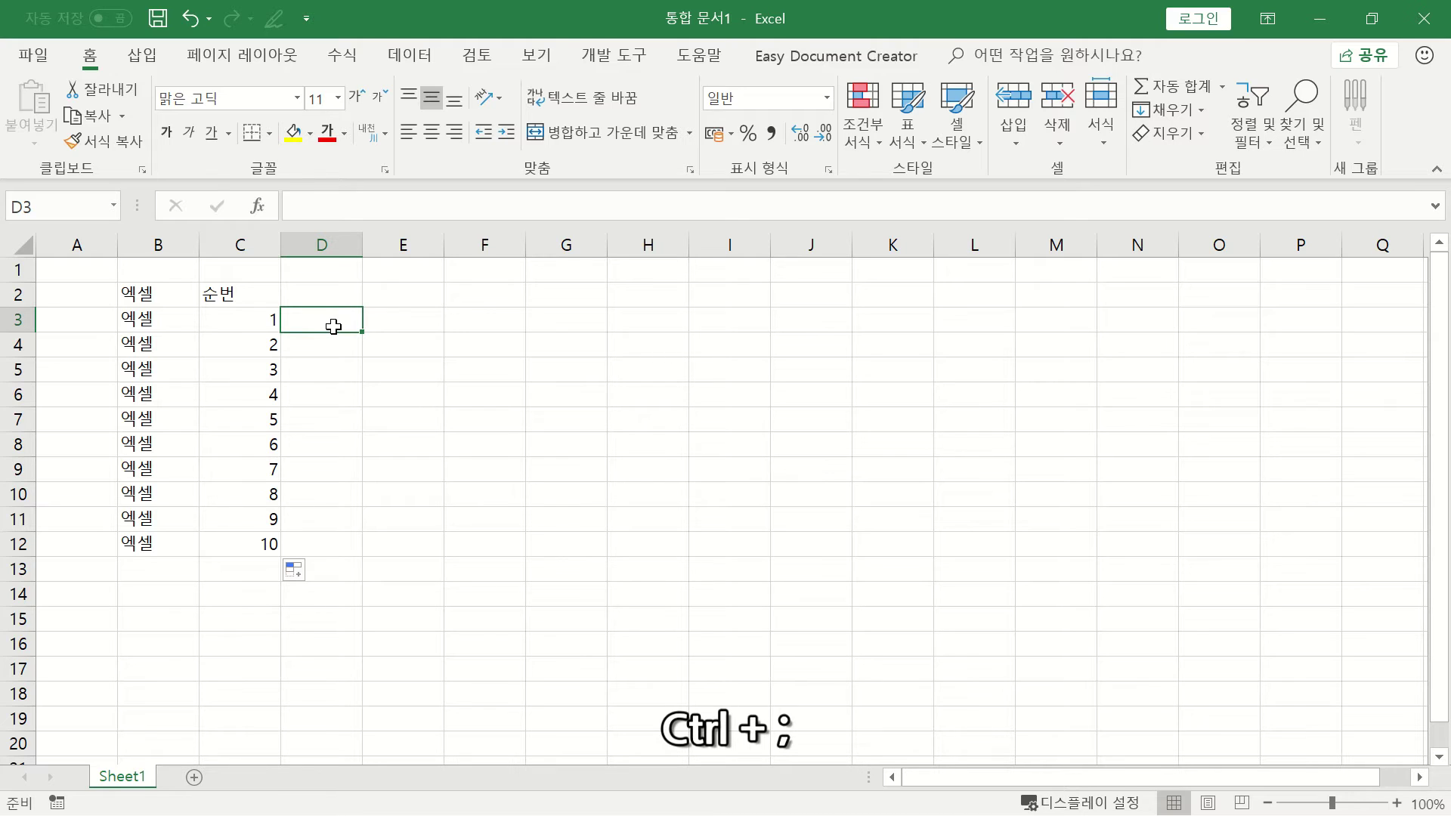
{"action": "key", "text": "ctrl+semicolon"}
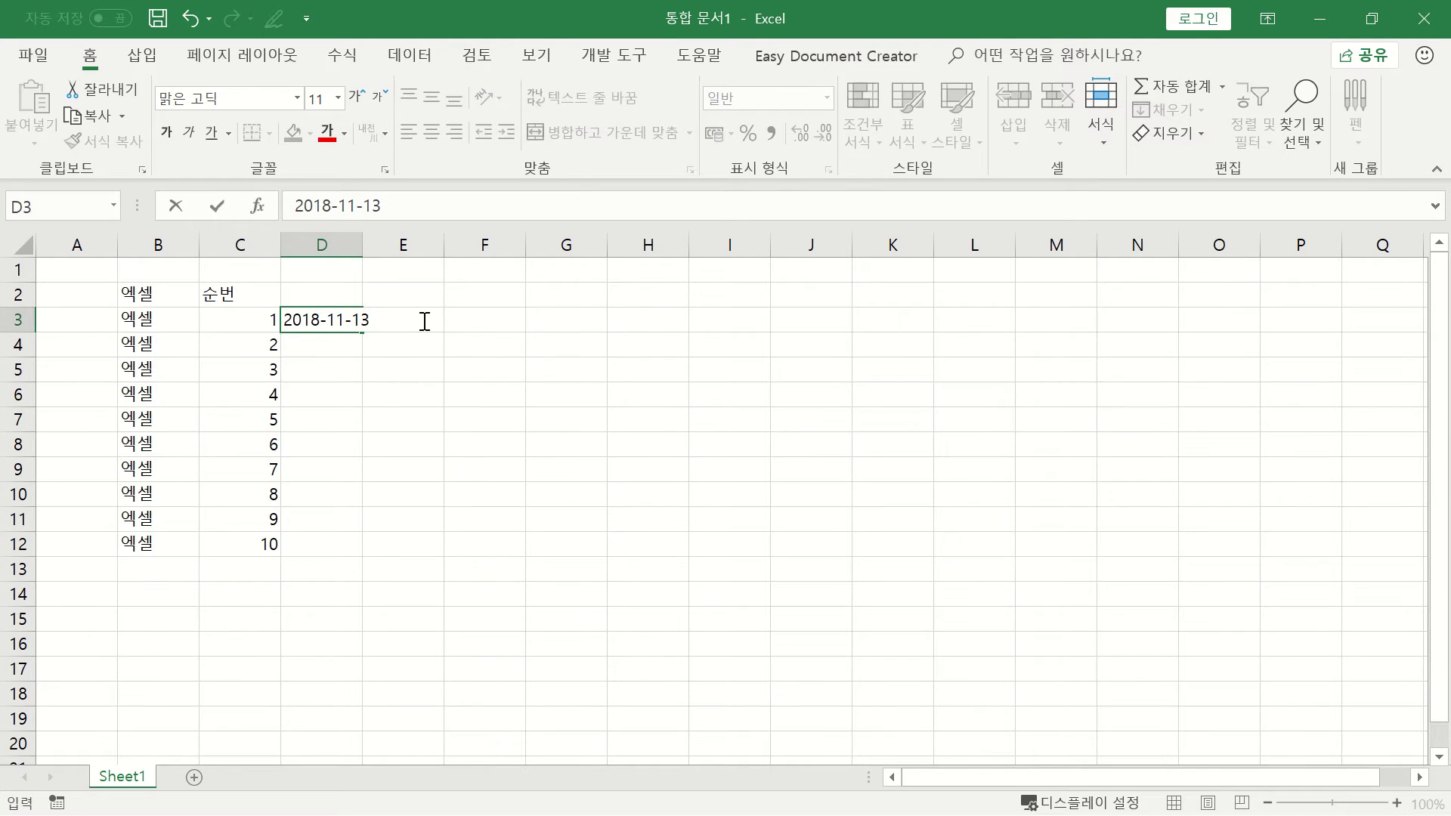
{"action": "key", "text": "Return"}
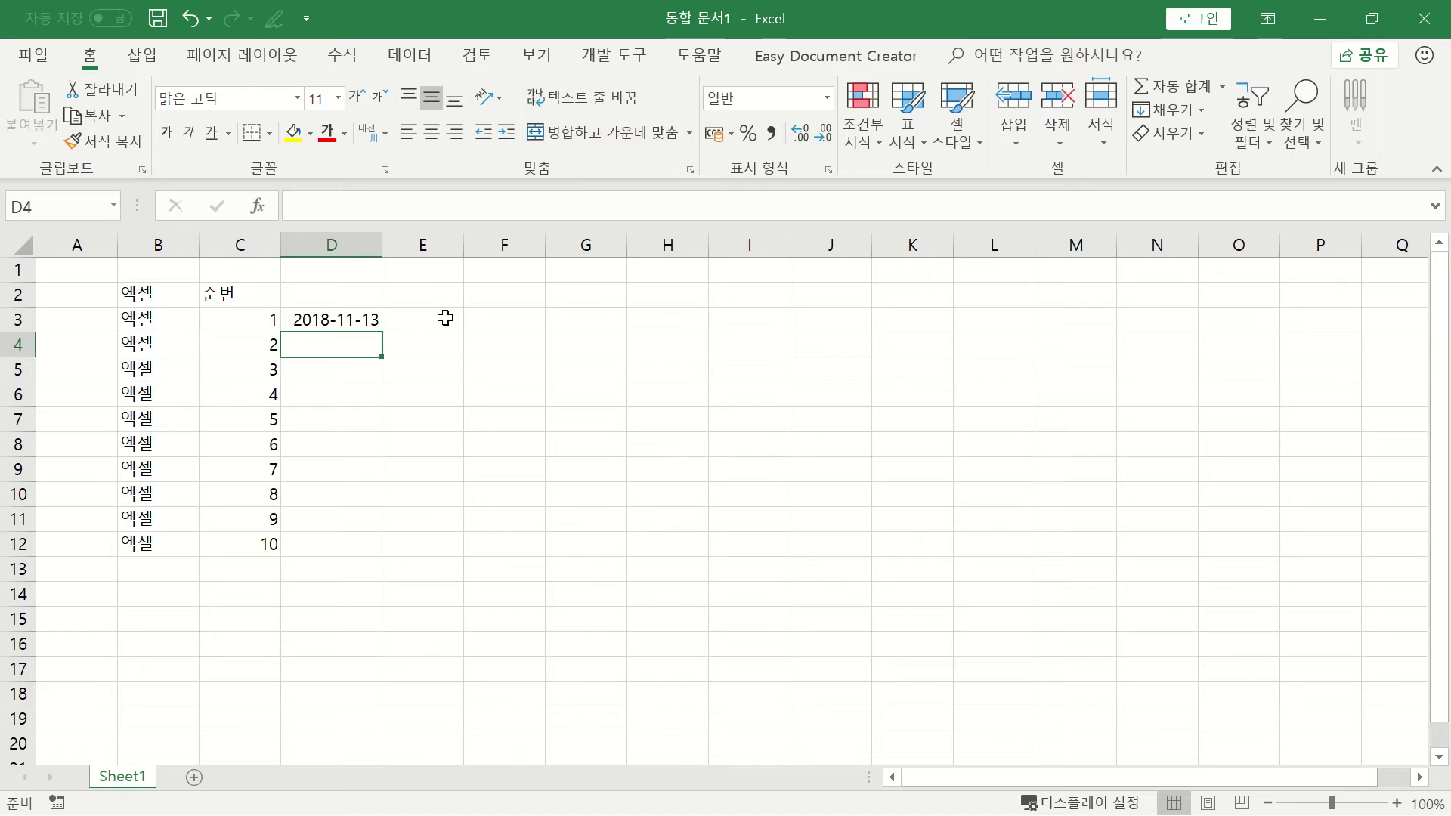
{"action": "left_click", "coordinate": [337, 317]}
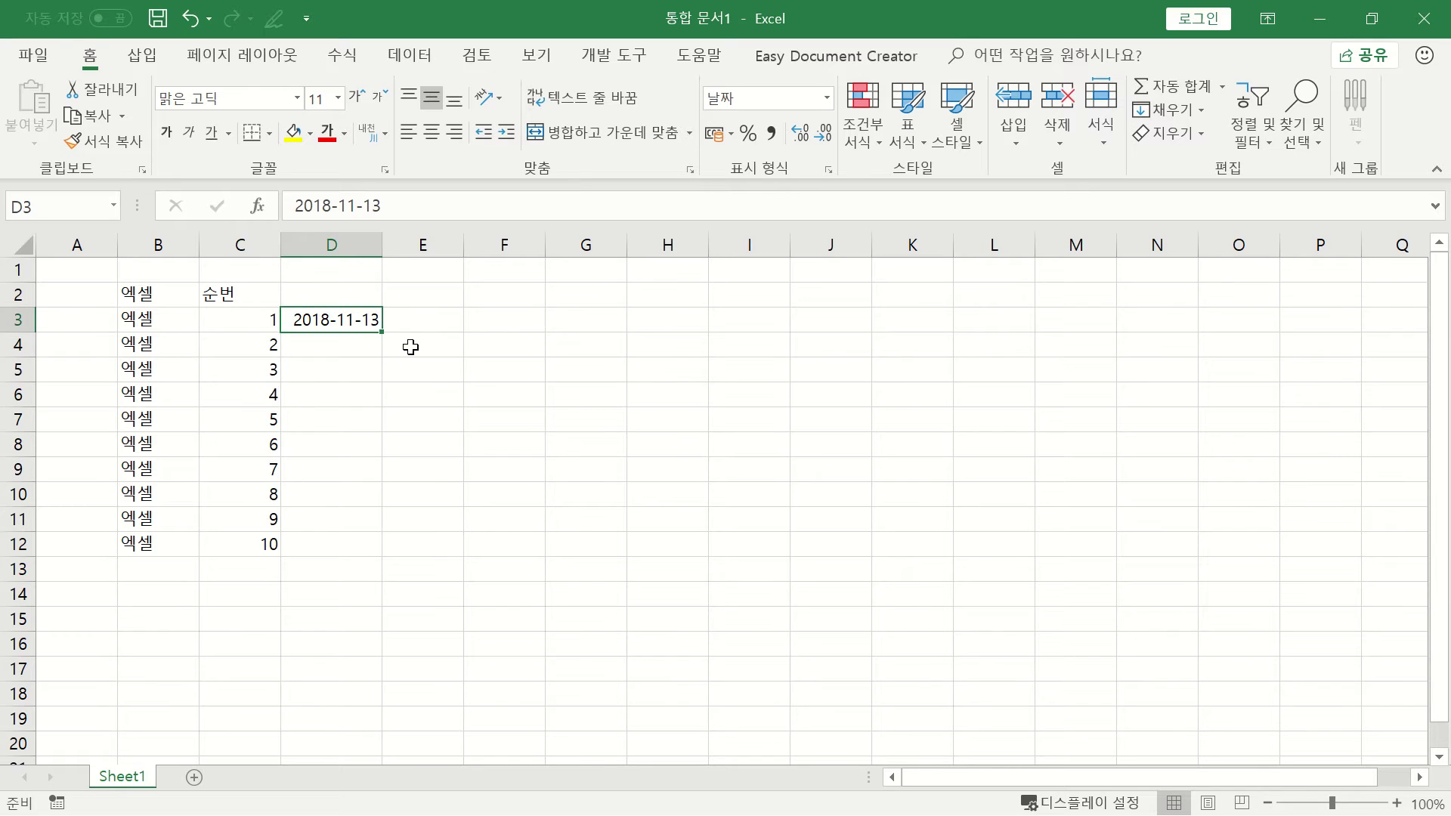
{"action": "left_click_drag", "start_coordinate": [383, 334], "coordinate": [383, 559]}
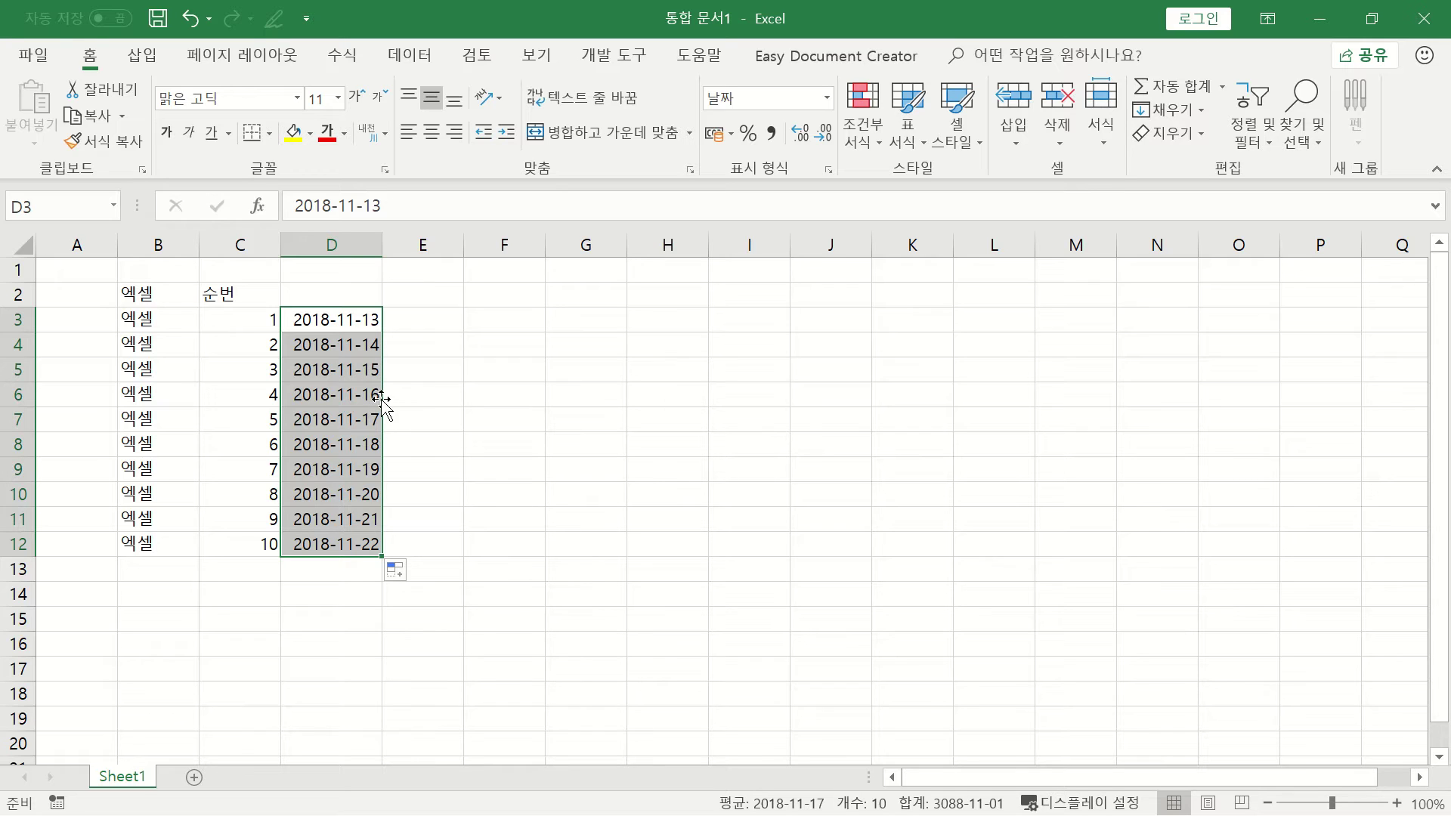
- Try the fill options 셀 복사, 연속 데이터 채우기 and 월 단위 채우기 on the dates in D3:D12
{"action": "left_click", "coordinate": [410, 576]}
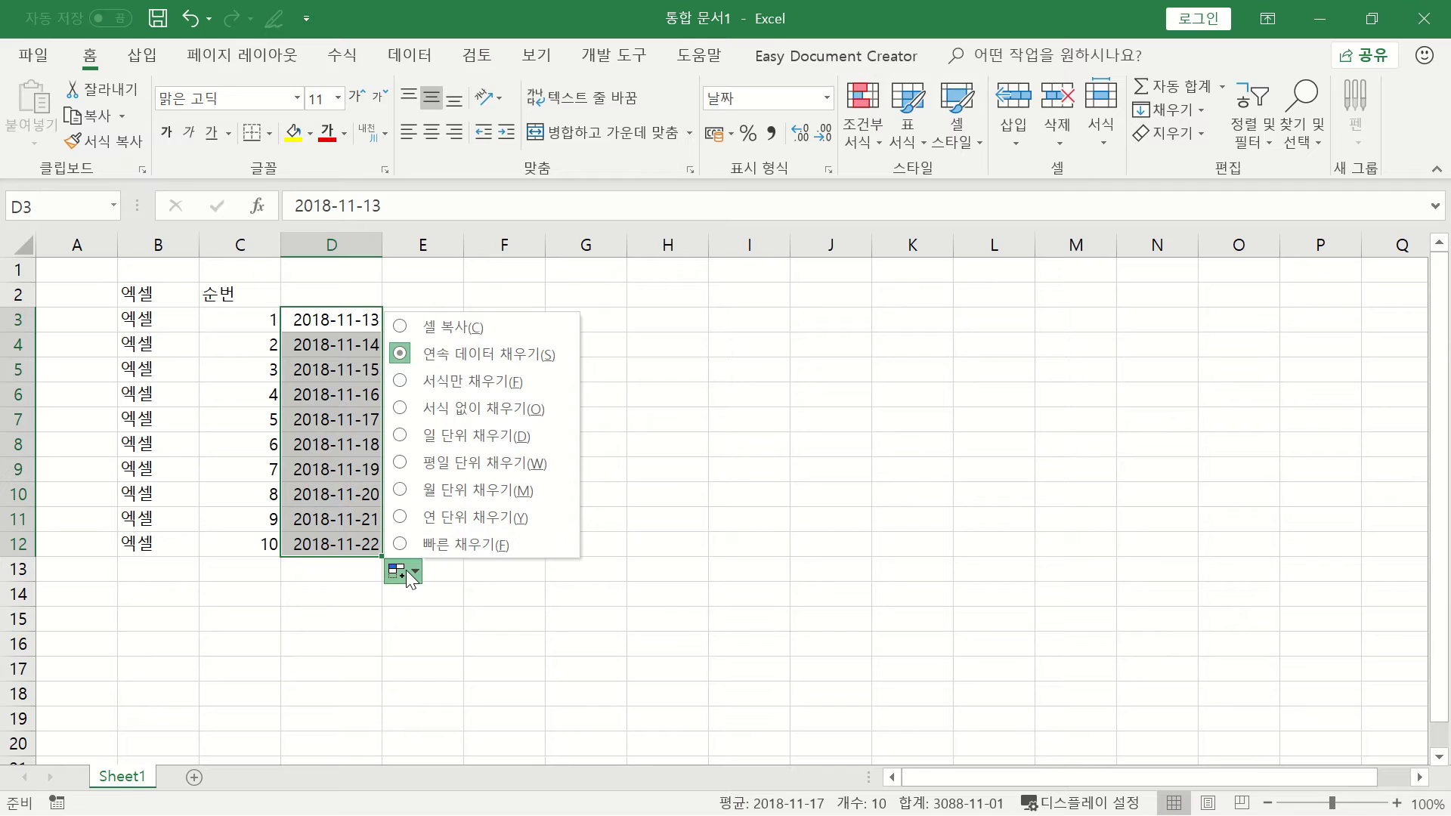
{"action": "left_click", "coordinate": [403, 331]}
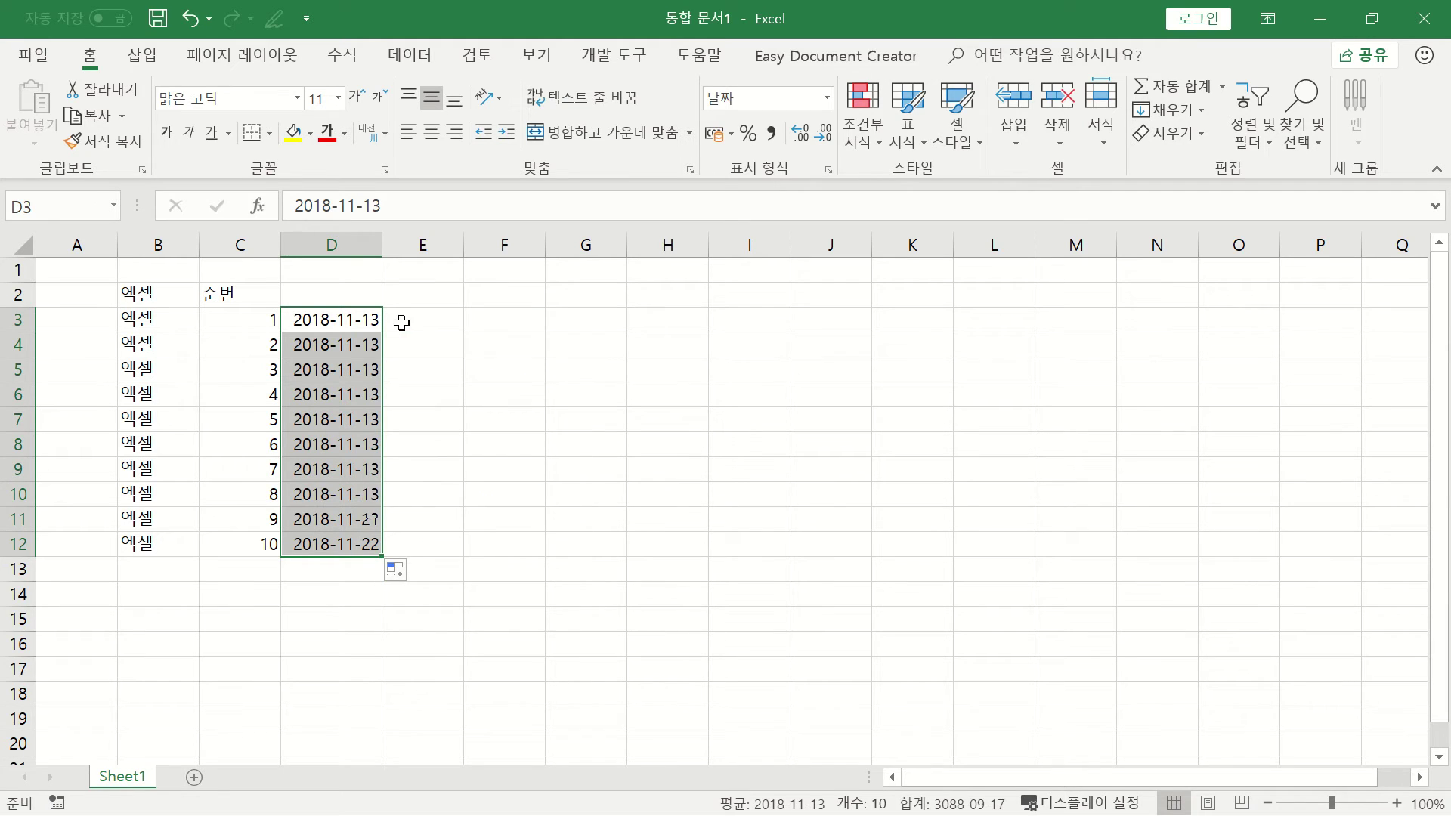
{"action": "left_click", "coordinate": [400, 578]}
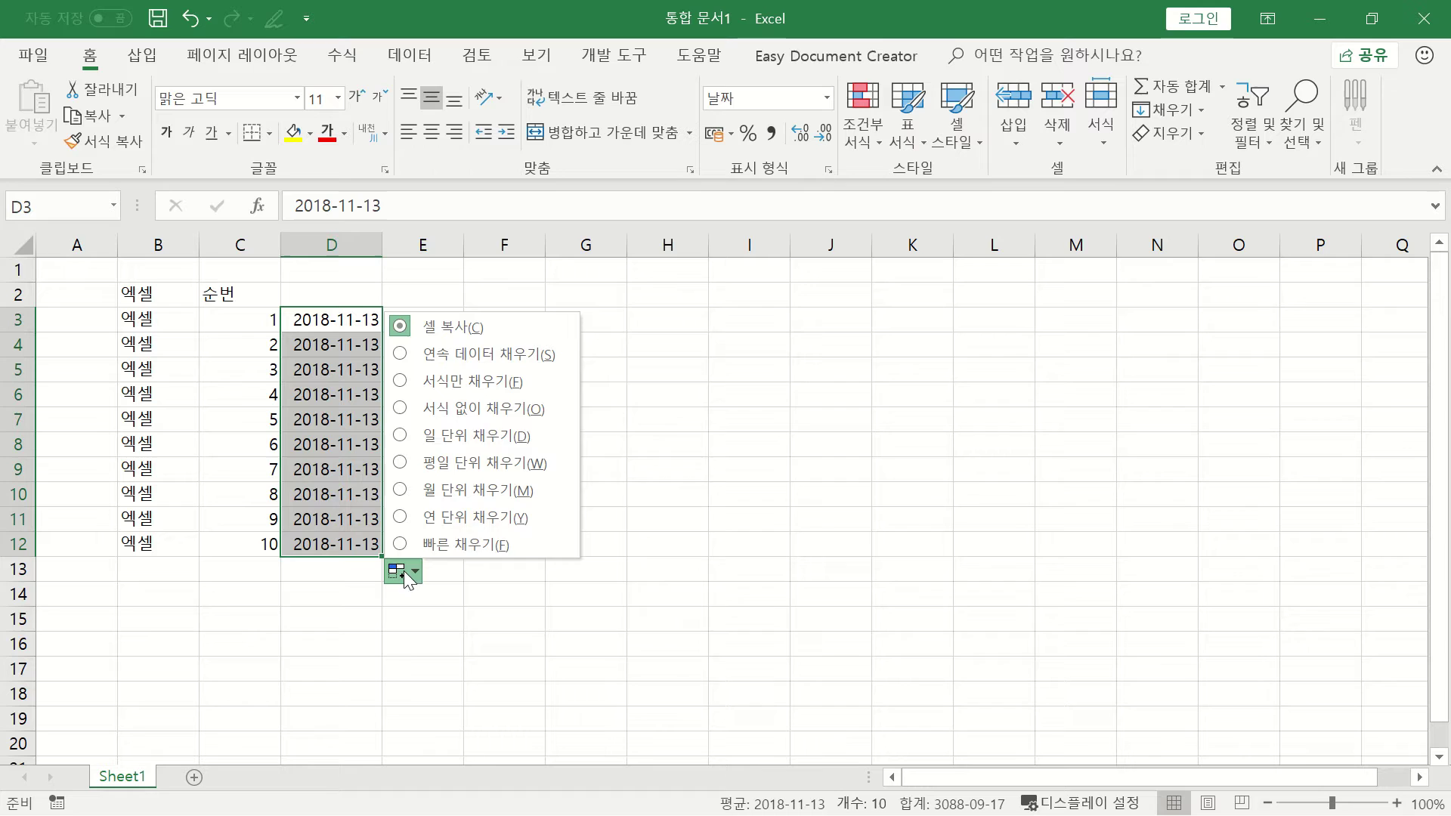
{"action": "left_click", "coordinate": [406, 355]}
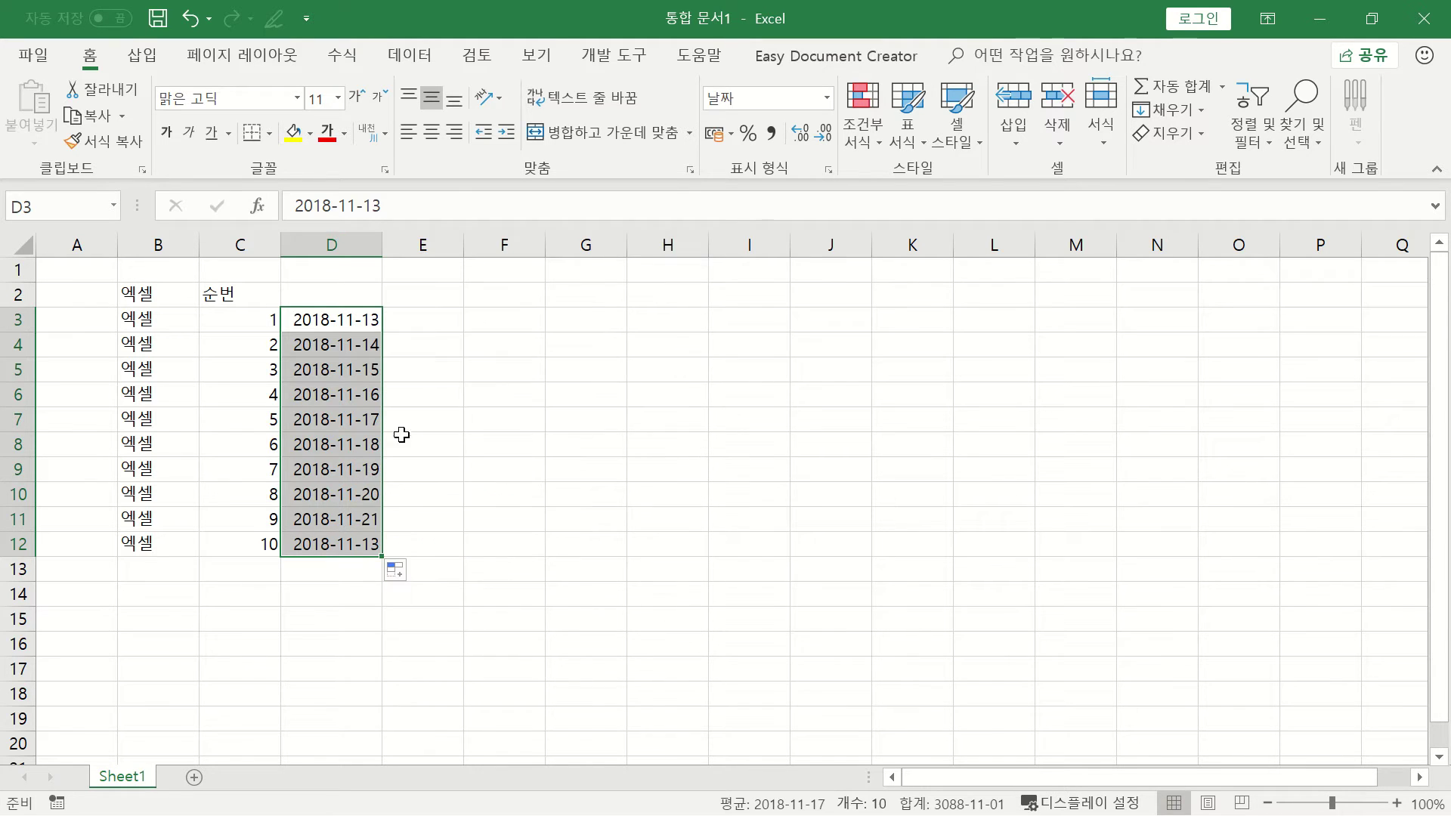
{"action": "left_click", "coordinate": [404, 579]}
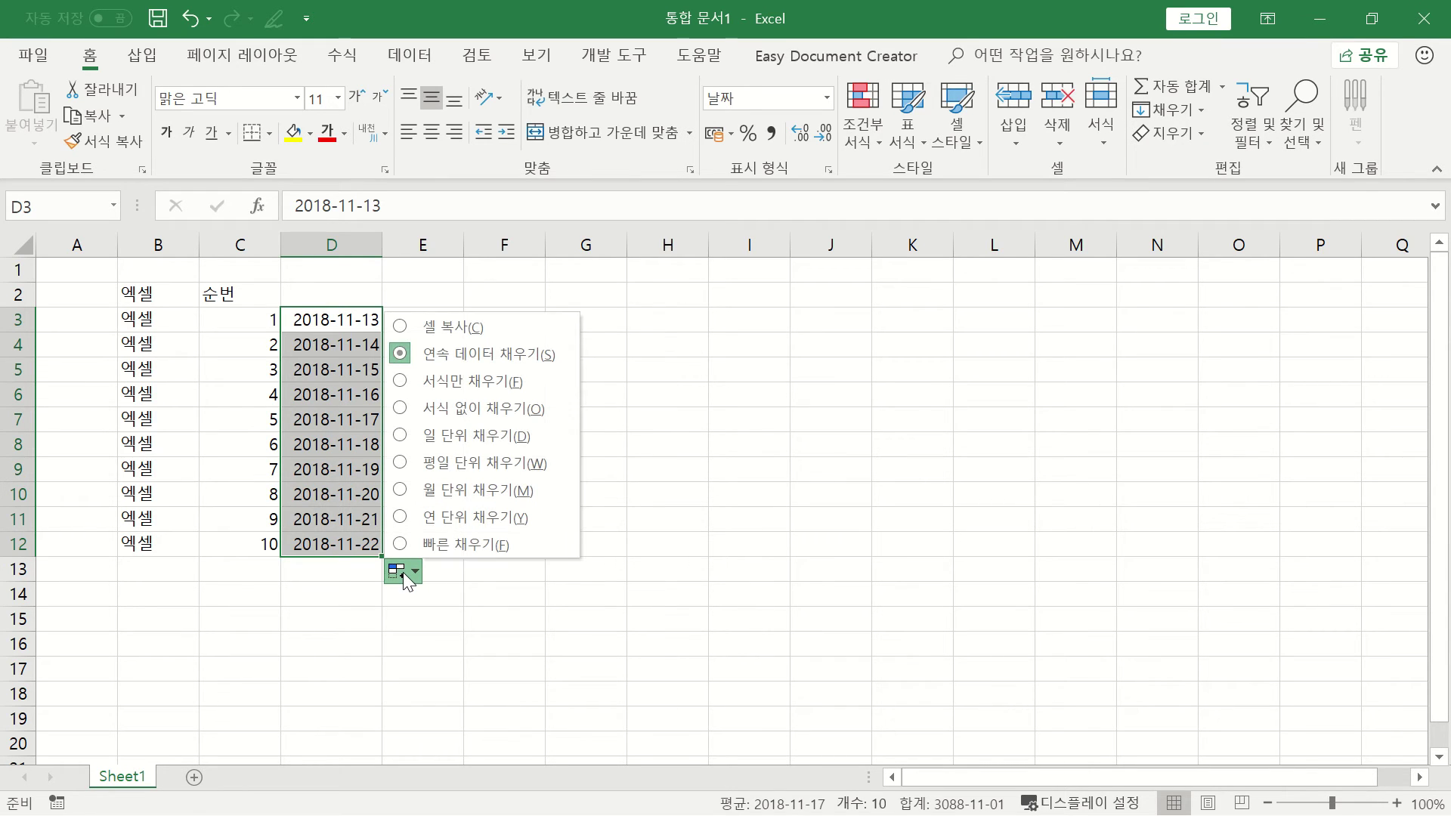
{"action": "left_click", "coordinate": [401, 492]}
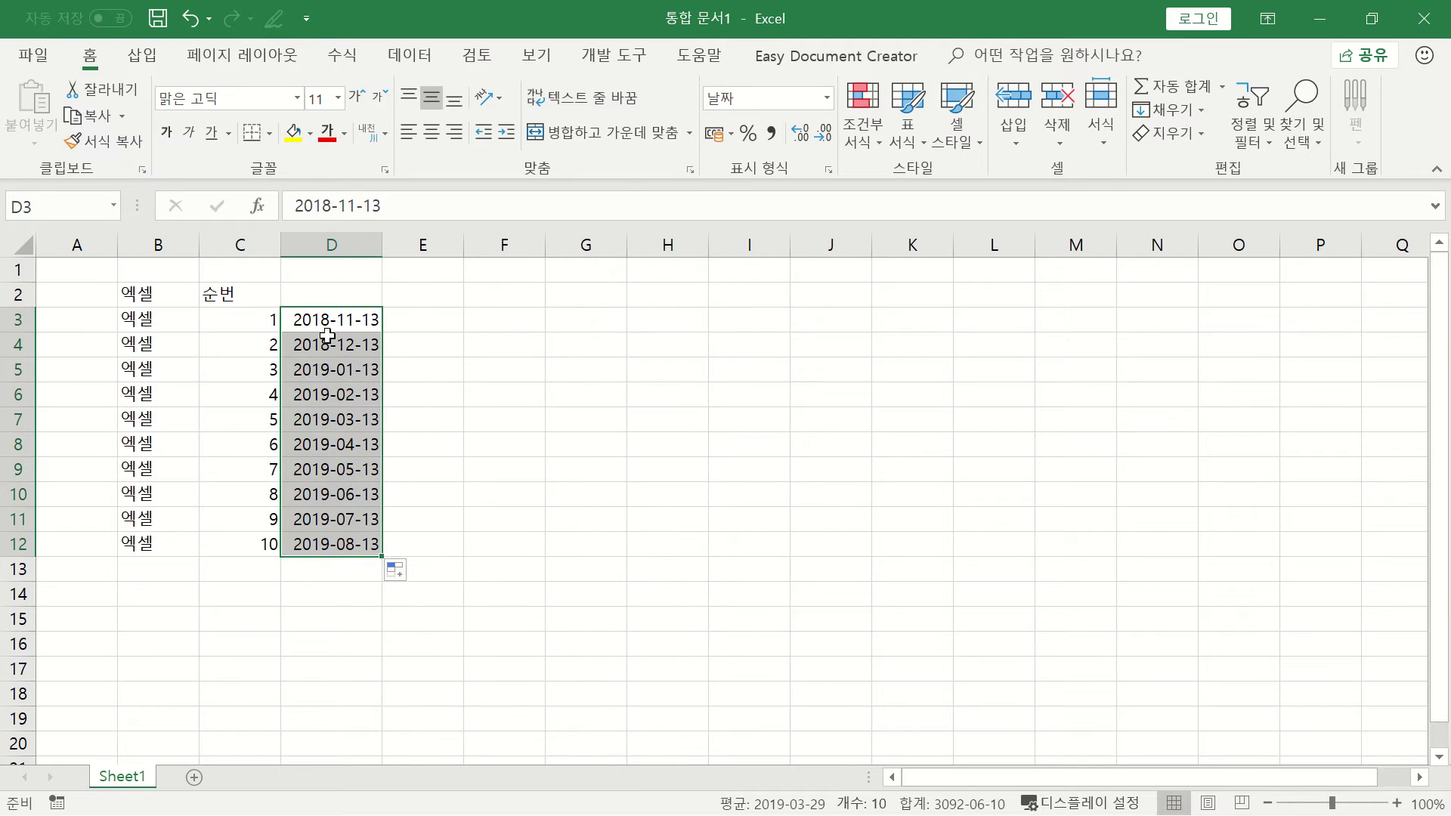
- Set the dates in D3:D12 to fill by year with the 연 단위 채우기 option
{"action": "left_click", "coordinate": [405, 579]}
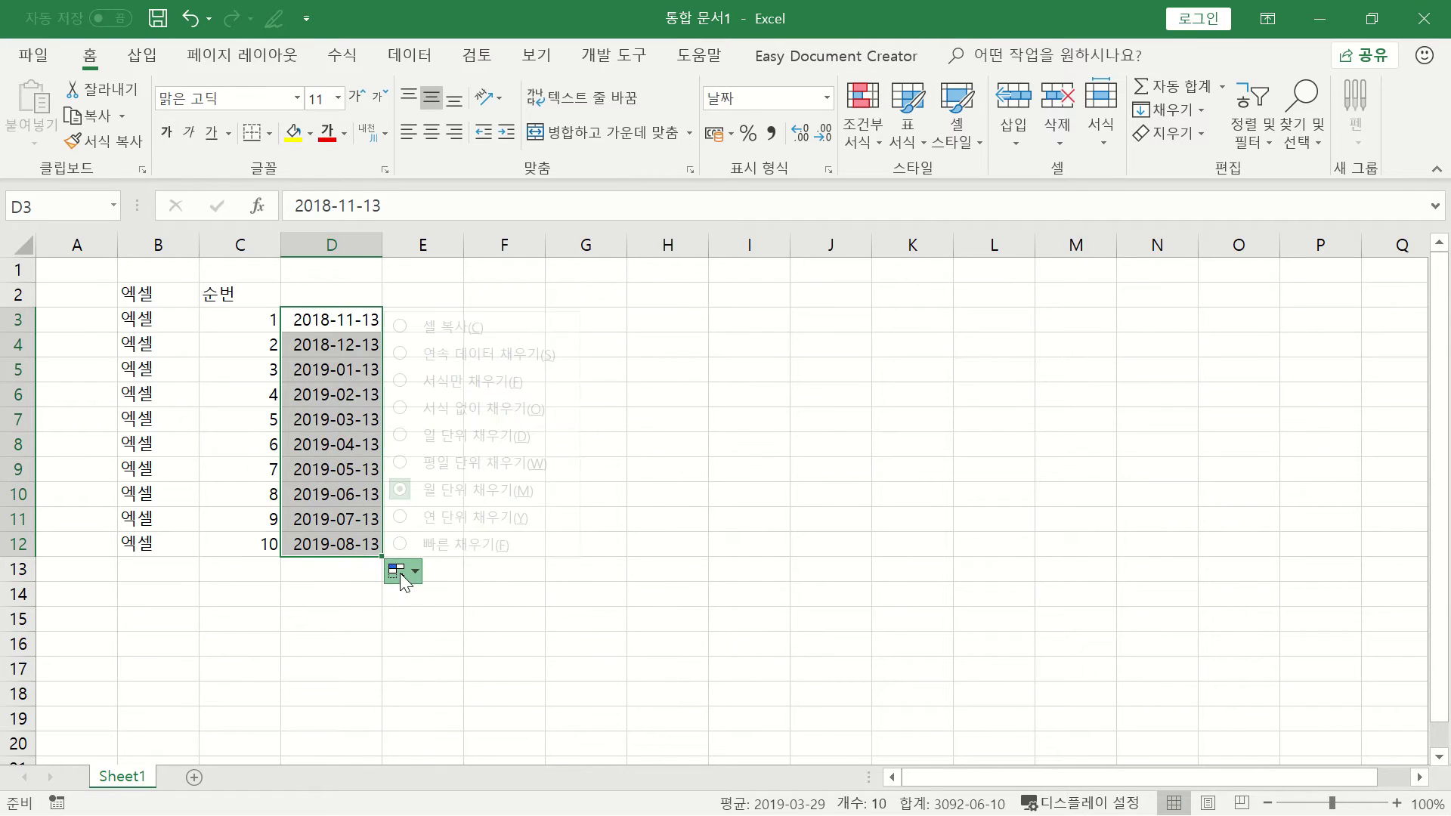
{"action": "left_click", "coordinate": [405, 517]}
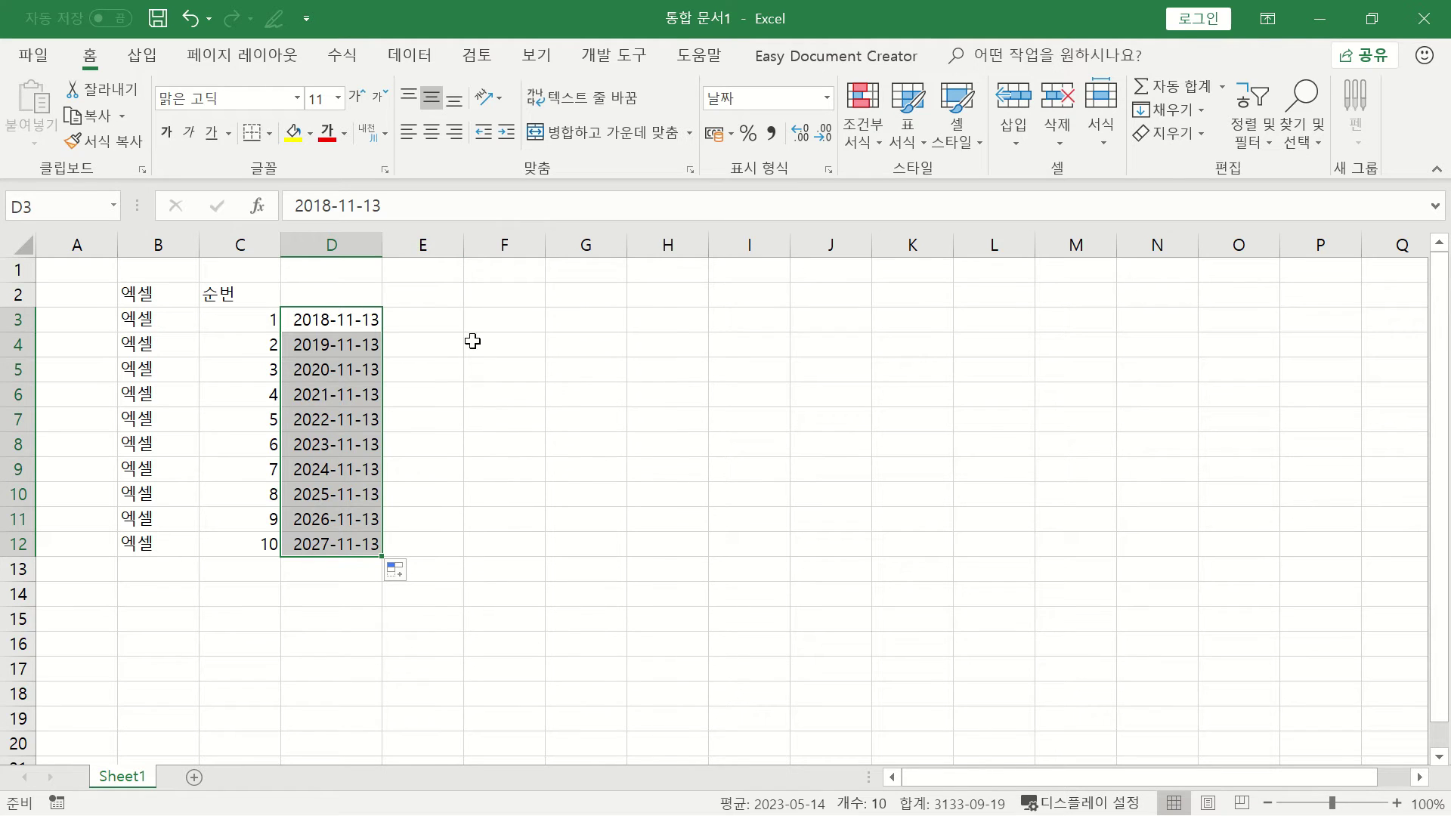
- Enter 1월 in F3 and fill it across row 3 to 12월 in Q3
{"action": "left_click", "coordinate": [495, 320]}
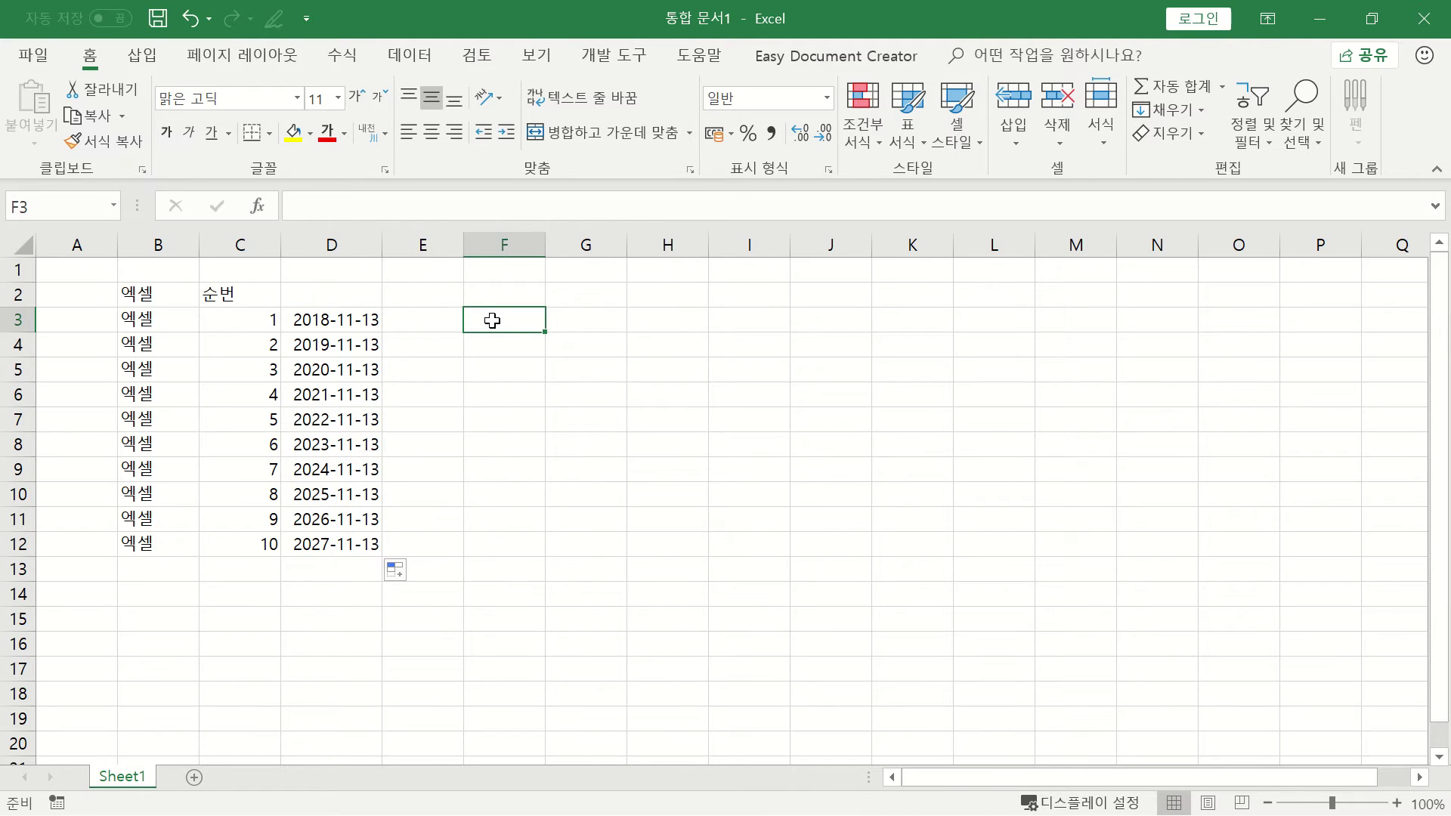
{"action": "type", "text": "1월"}
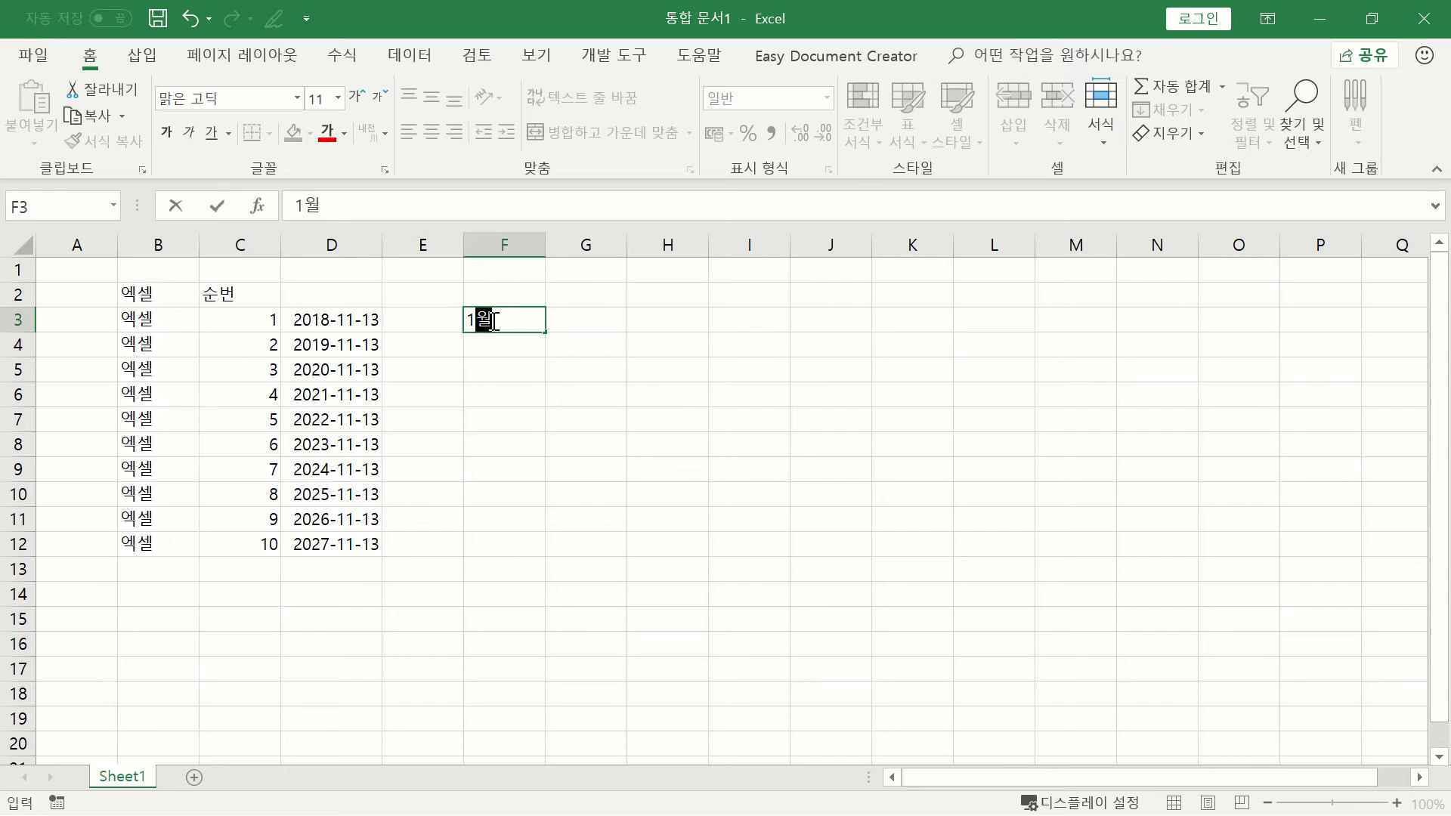
{"action": "key", "text": "Return"}
{"action": "left_click", "coordinate": [491, 320]}
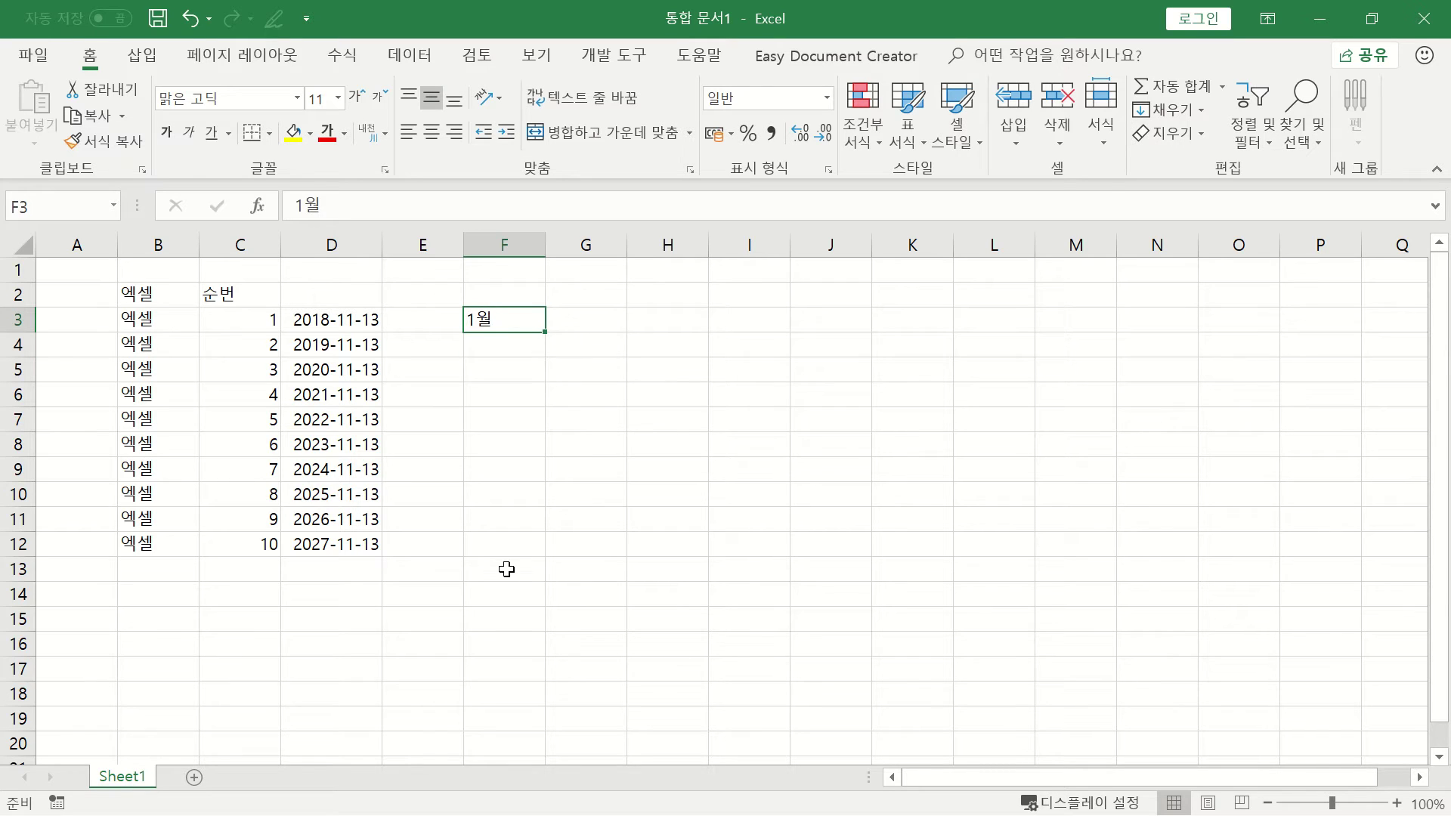
{"action": "left_click_drag", "start_coordinate": [545, 331], "coordinate": [1417, 317]}
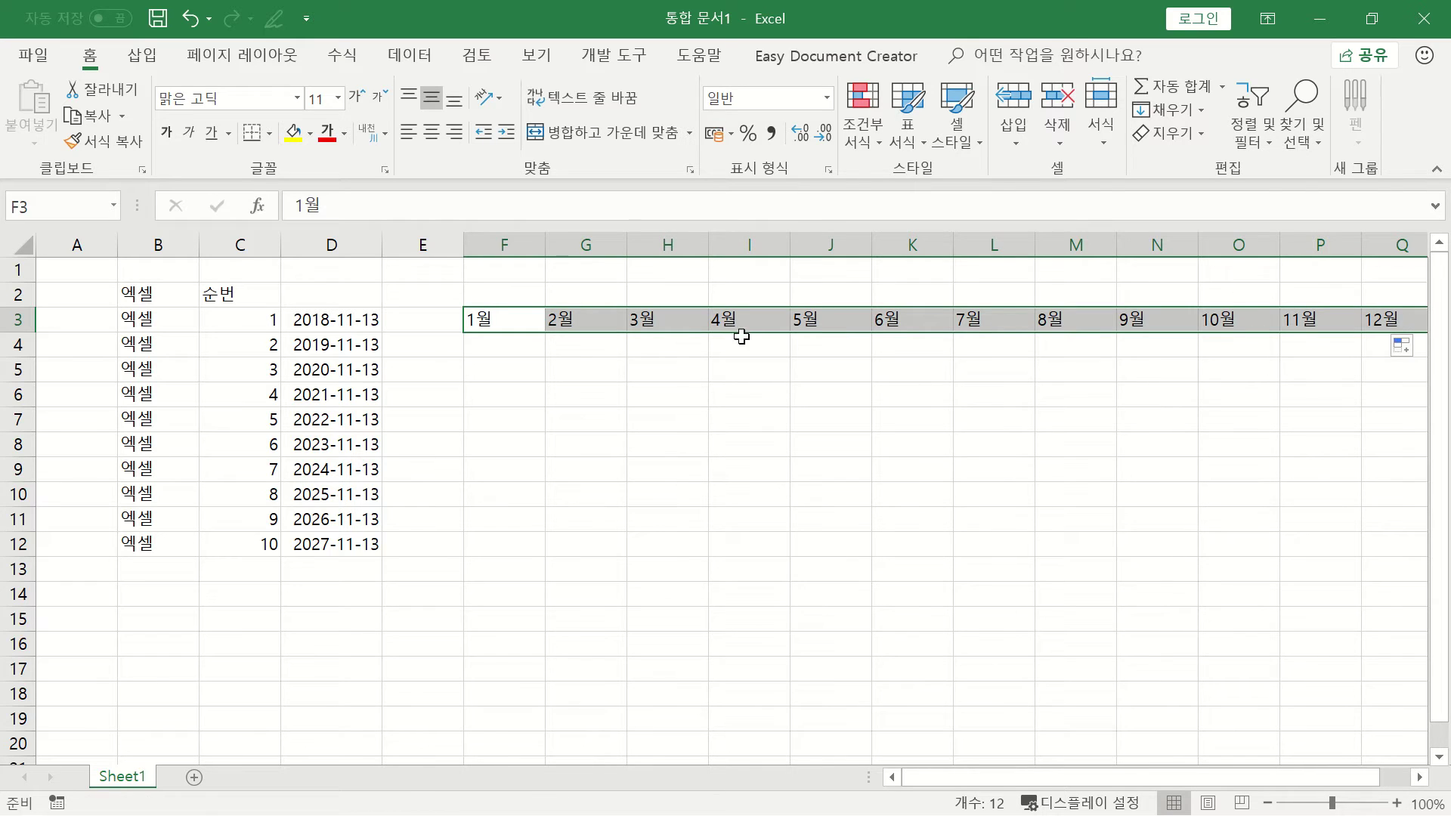
{"action": "left_click", "coordinate": [524, 364]}
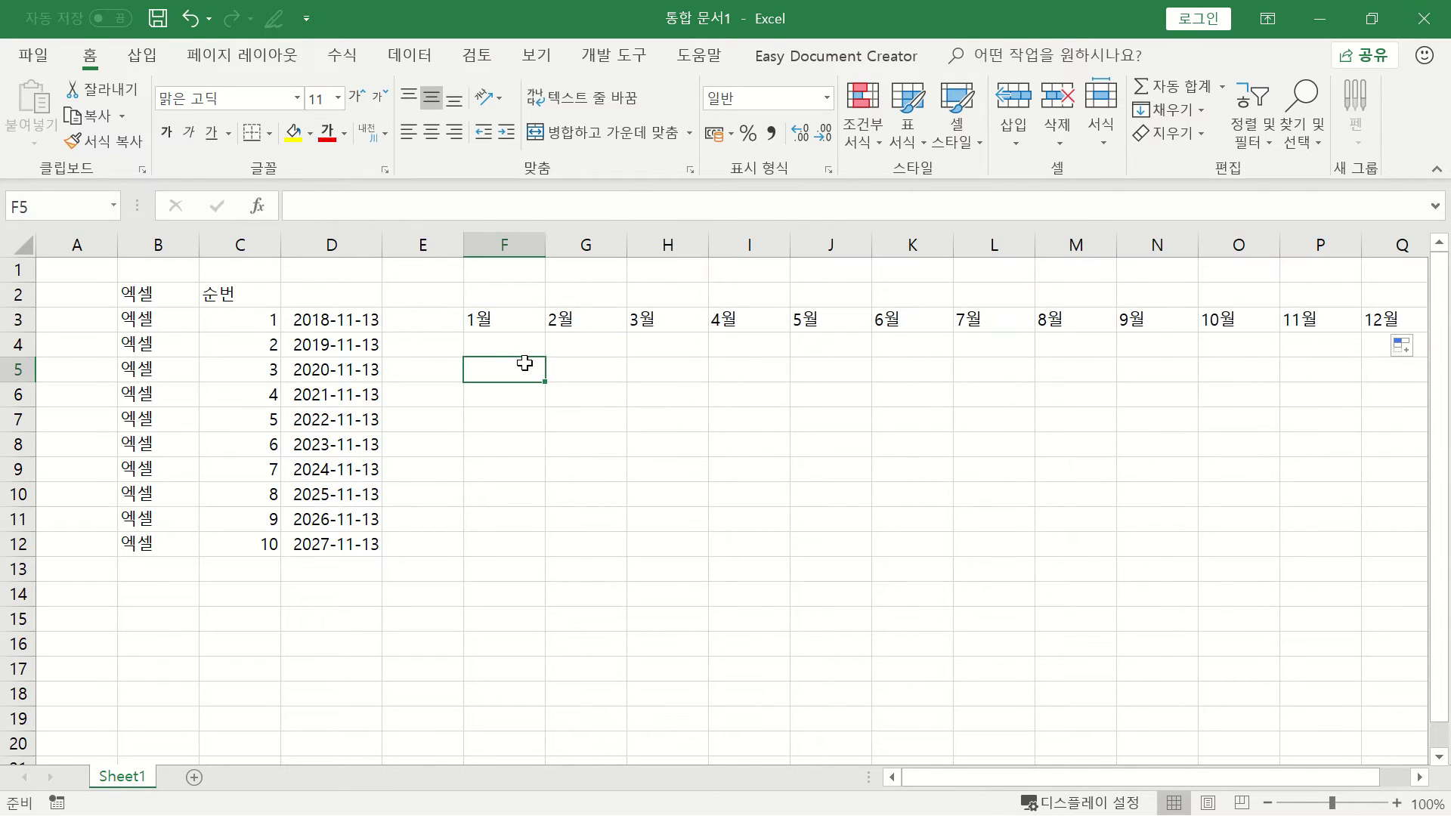
- Enter 월요일 in F5 and fill it down to 일요일 in F11
{"action": "double_click", "coordinate": [525, 363]}
{"action": "type", "text": "월요이"}
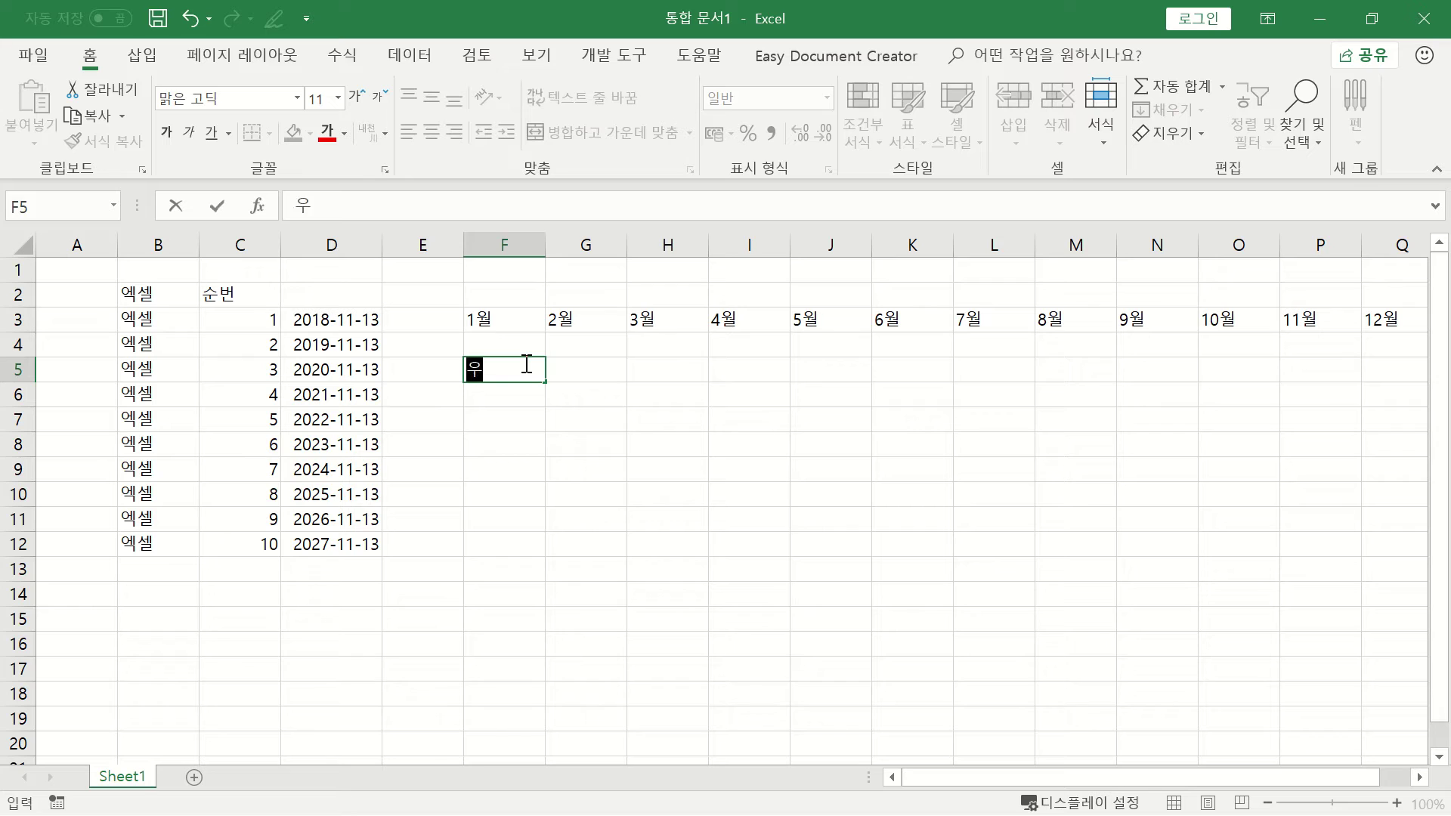
{"action": "type", "text": "ㄹ"}
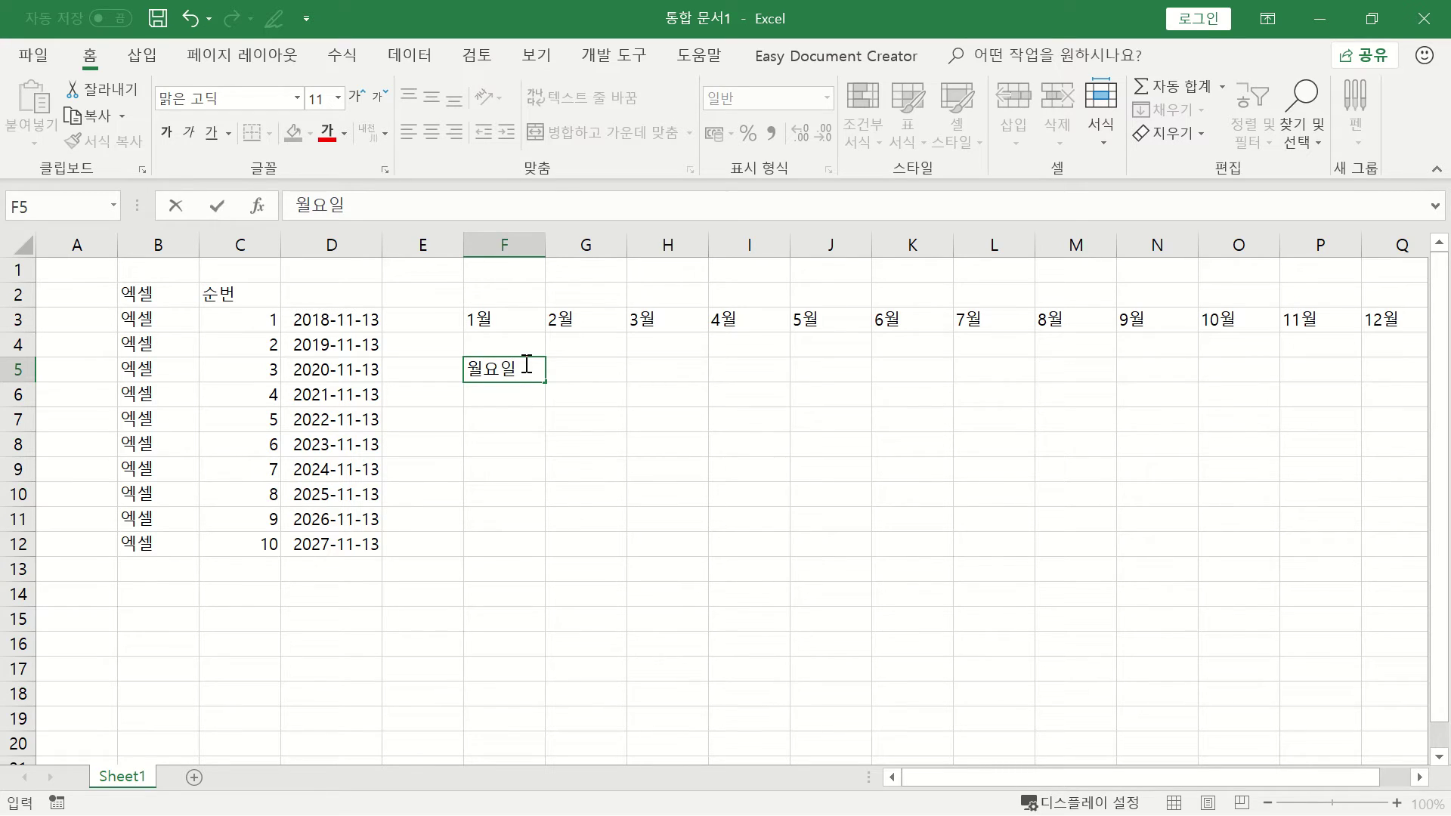
{"action": "left_click", "coordinate": [492, 479]}
{"action": "left_click", "coordinate": [509, 369]}
{"action": "left_click_drag", "start_coordinate": [551, 386], "coordinate": [531, 537]}
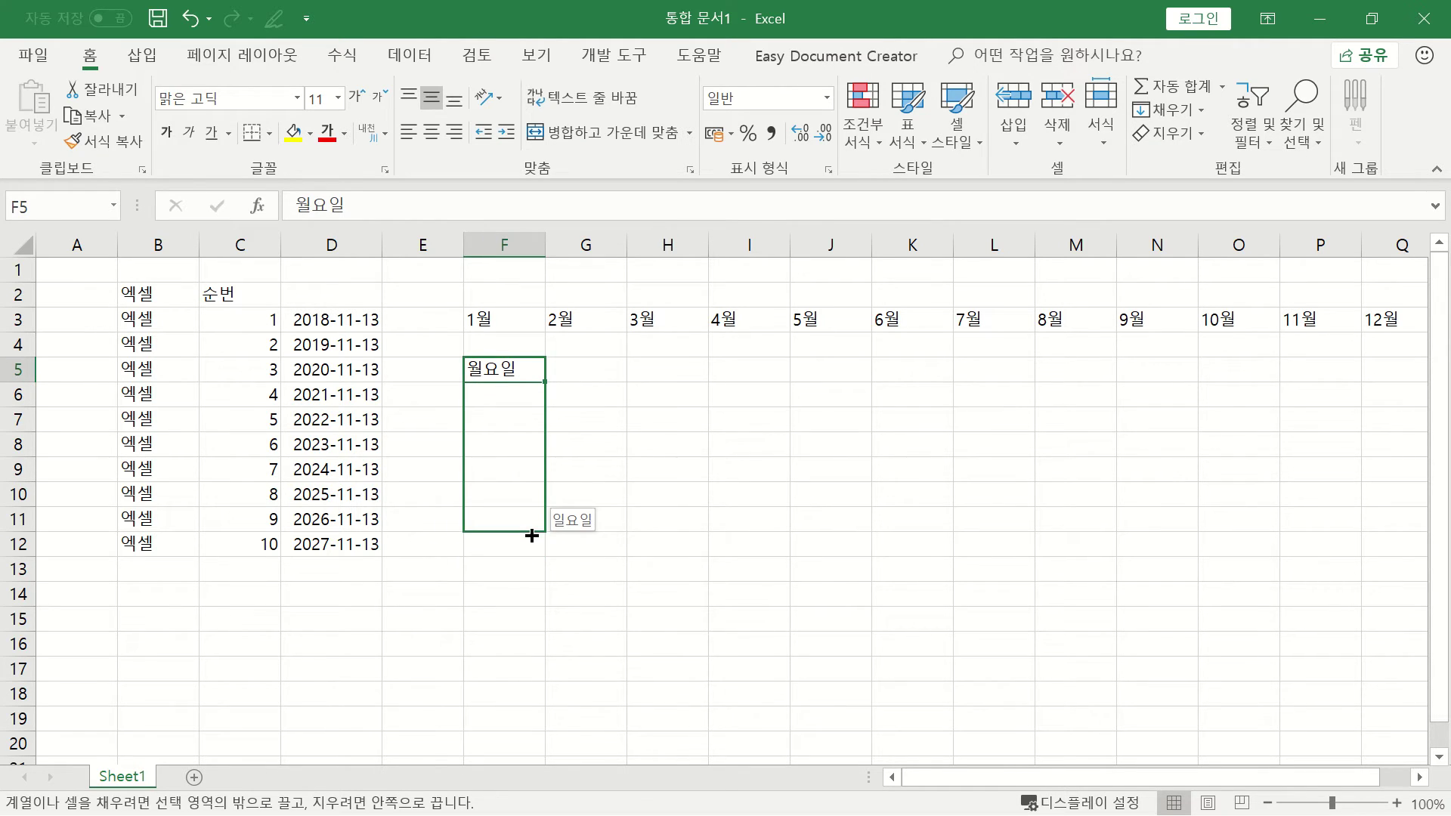
{"action": "mouse_move", "coordinate": [541, 543]}
{"action": "left_mouse_down"}
{"action": "mouse_move", "coordinate": [540, 609]}
{"action": "mouse_move", "coordinate": [545, 541]}
{"action": "left_mouse_up"}
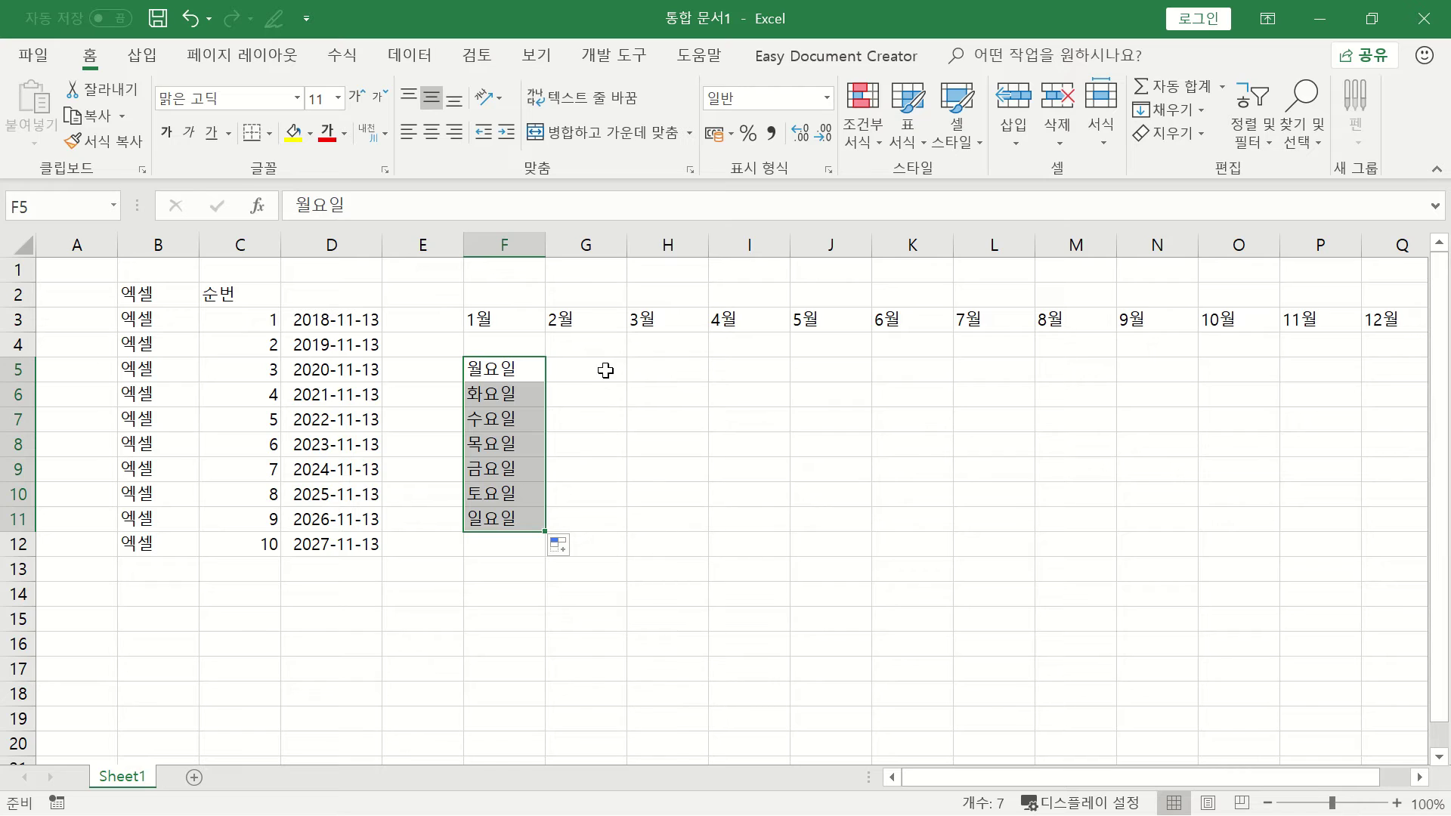
- Enter 1월 in H5 with 월 converted to the Hanja 月, and fill it down to 12月 in H16
{"action": "left_click", "coordinate": [657, 360]}
{"action": "type", "text": "1월"}
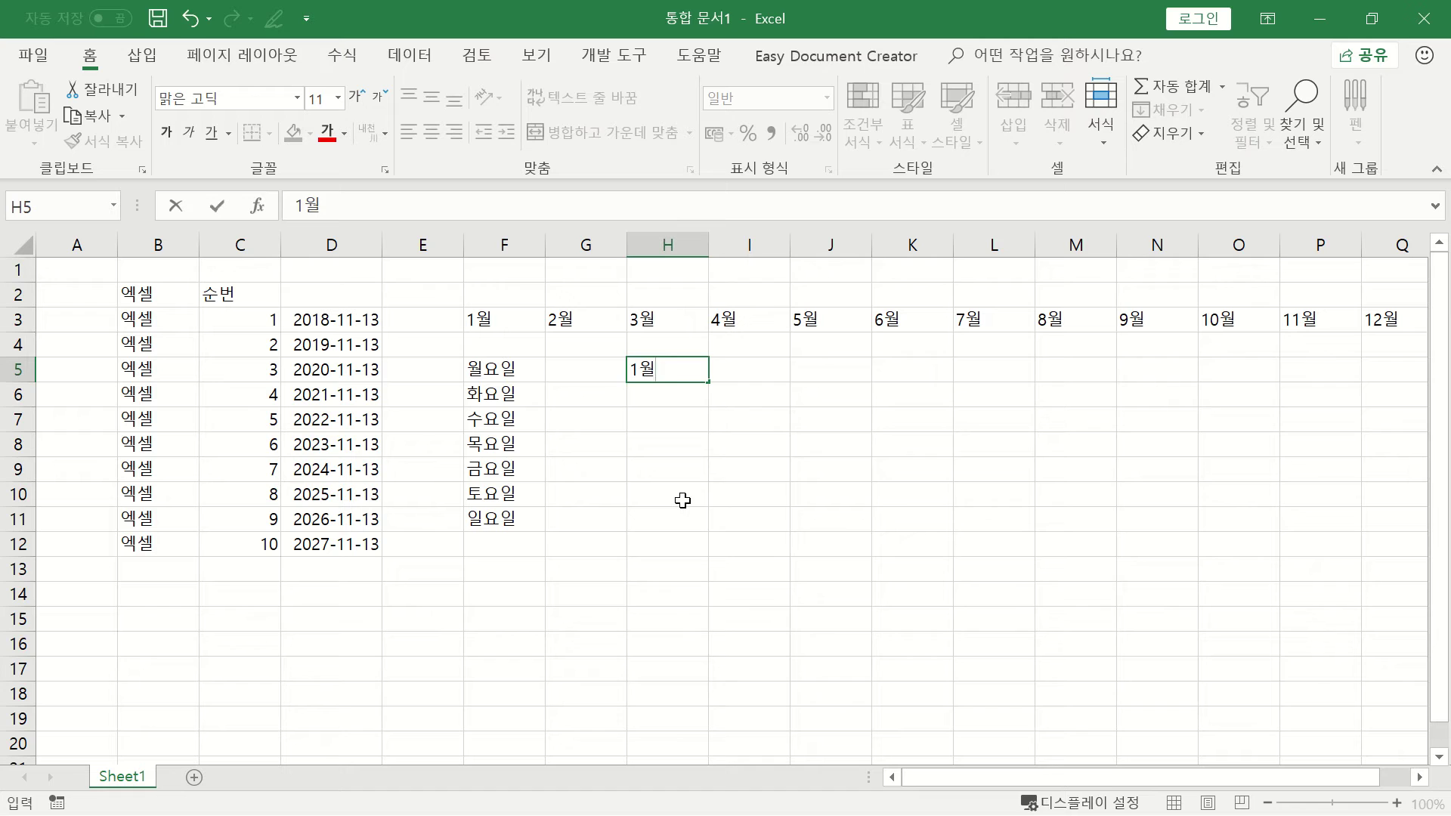
{"action": "key", "text": "Hangul_Hanja"}
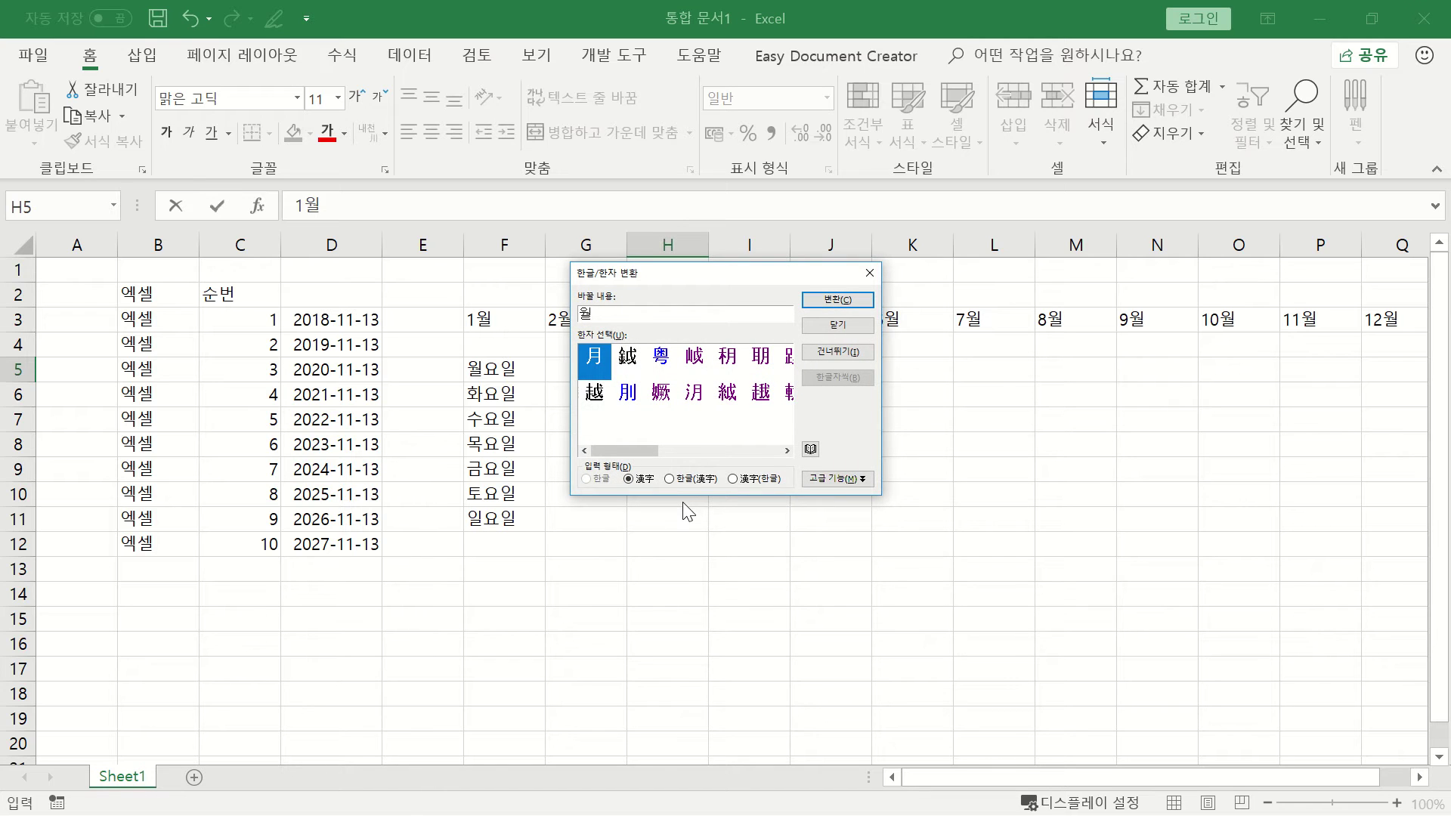
{"action": "left_click_drag", "start_coordinate": [656, 271], "coordinate": [825, 349]}
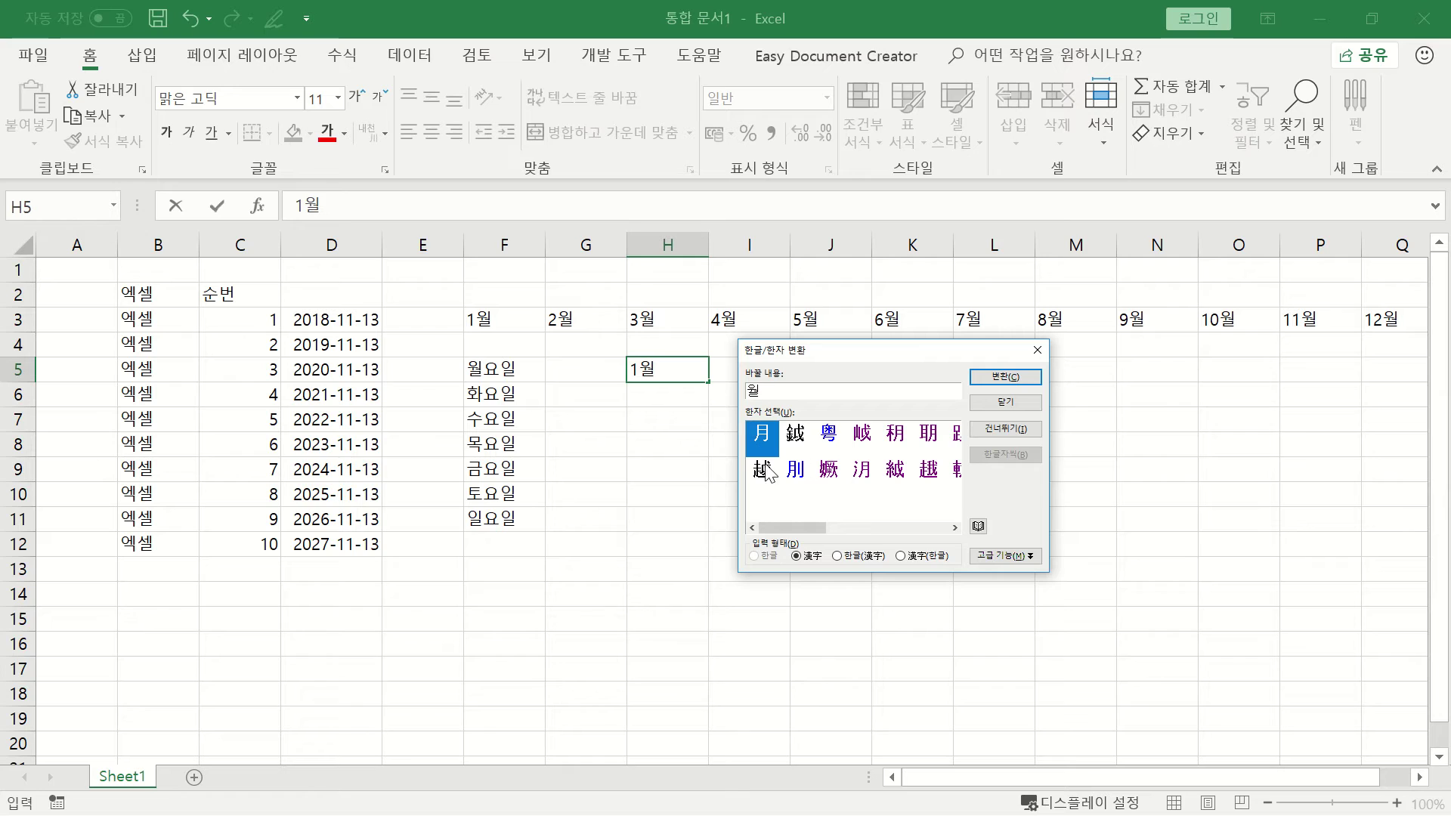
{"action": "left_click", "coordinate": [1007, 378]}
{"action": "left_click_drag", "start_coordinate": [707, 382], "coordinate": [700, 659]}
{"action": "left_click", "coordinate": [823, 570]}
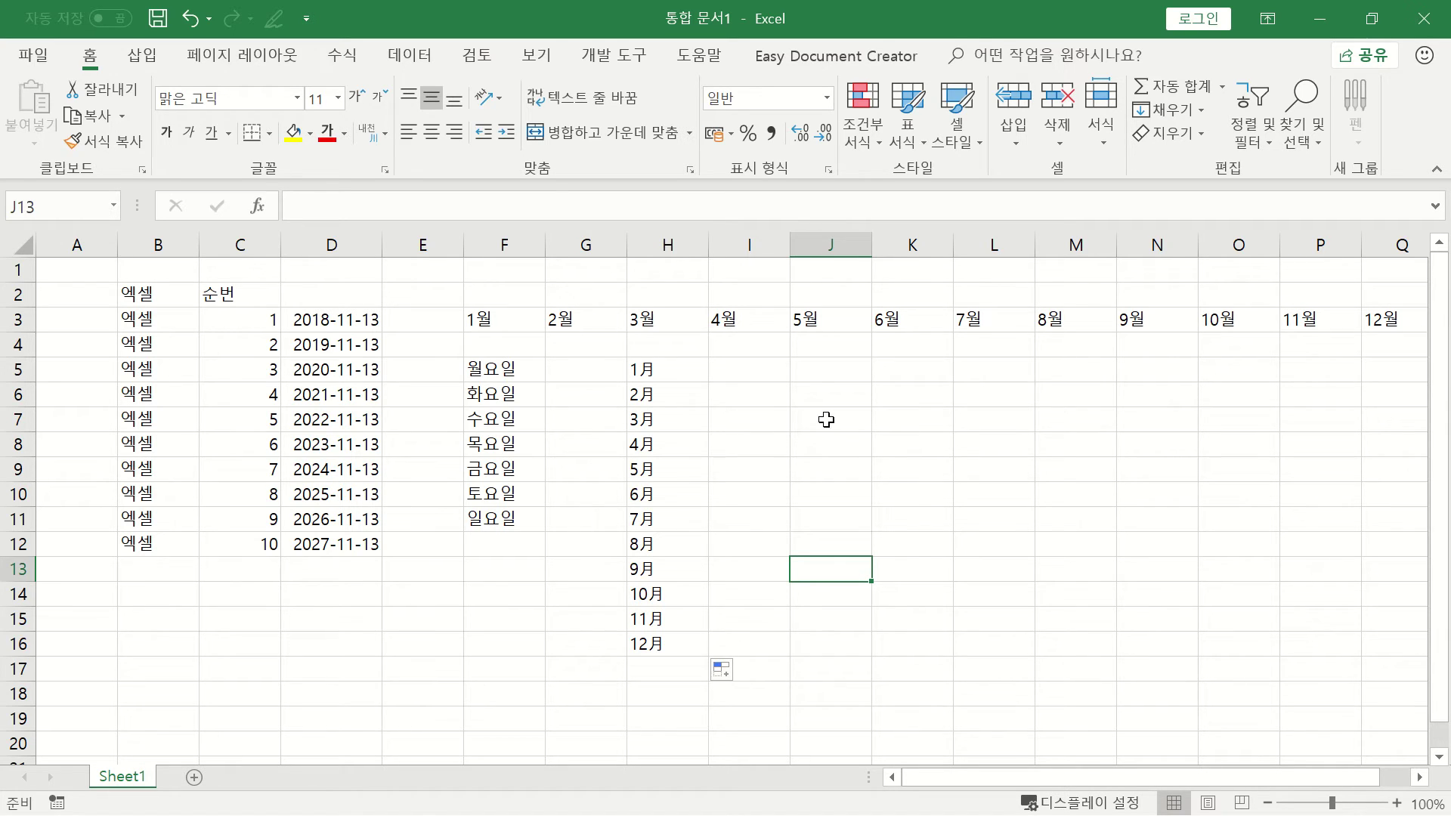
- Open the custom lists editor (사용자 지정 목록) from the advanced Excel options
{"action": "left_click", "coordinate": [797, 349]}
{"action": "key", "text": "Down"}
{"action": "key", "text": "Down"}
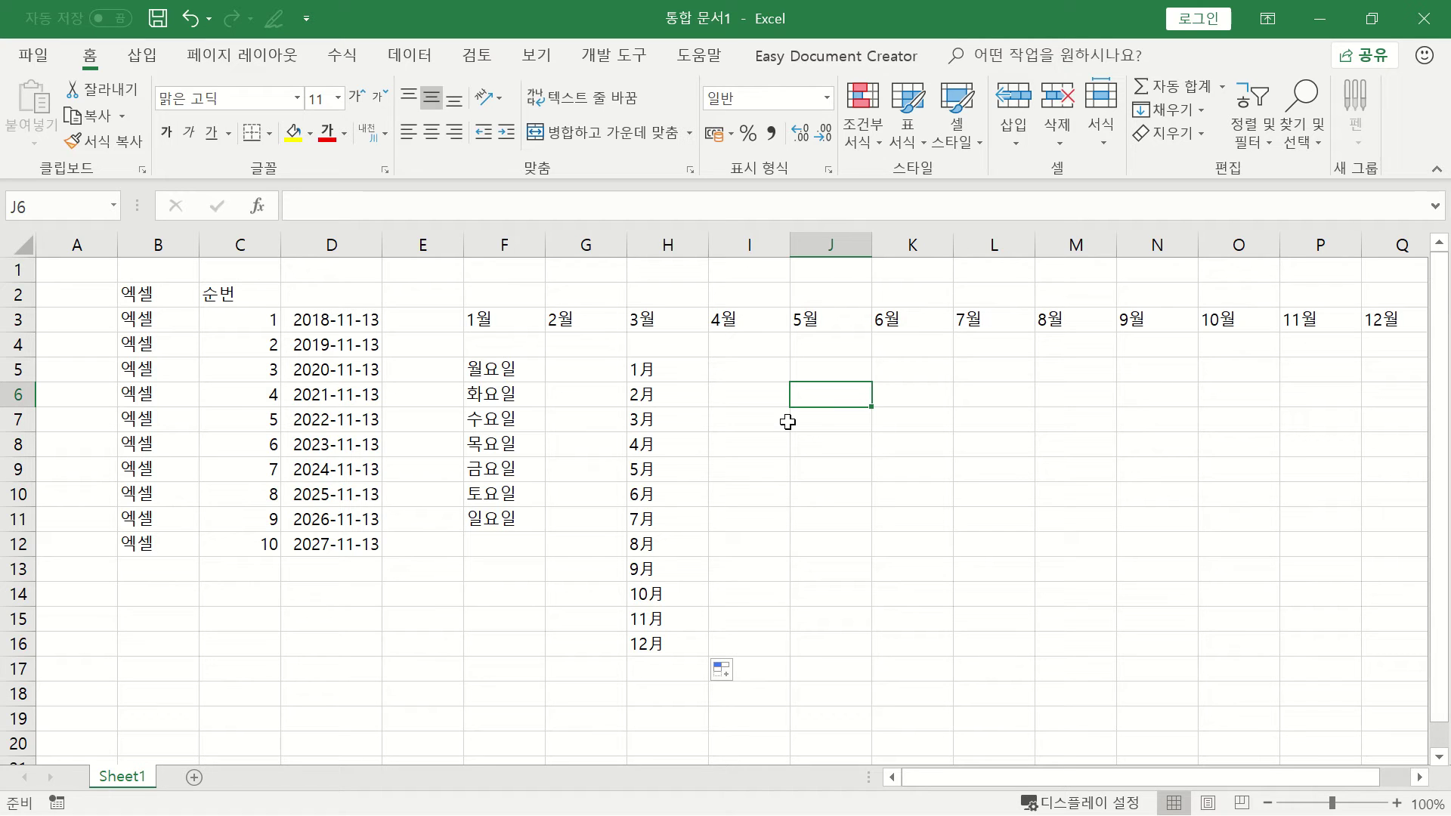
{"action": "left_click", "coordinate": [30, 57]}
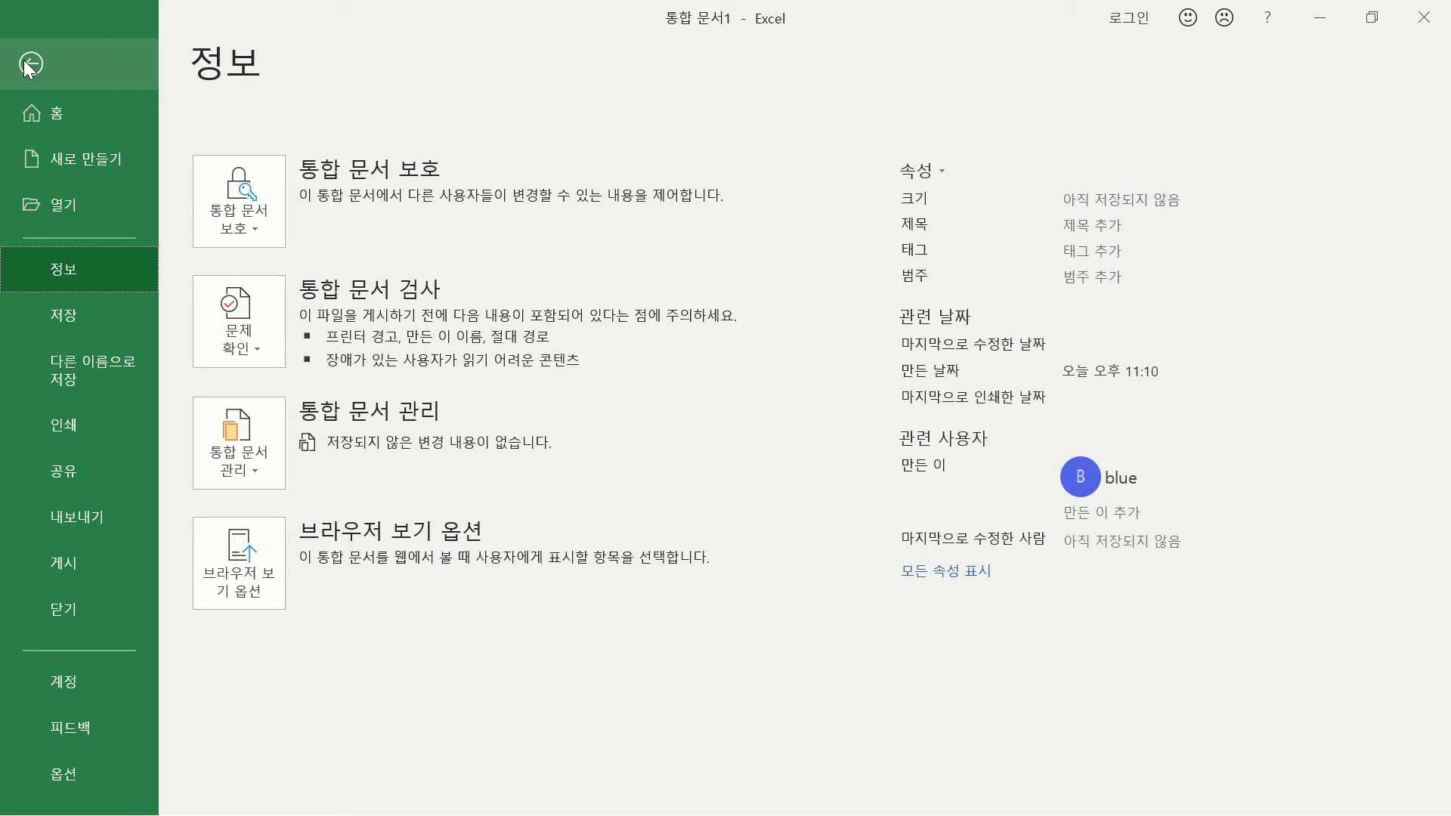
{"action": "left_click", "coordinate": [43, 782]}
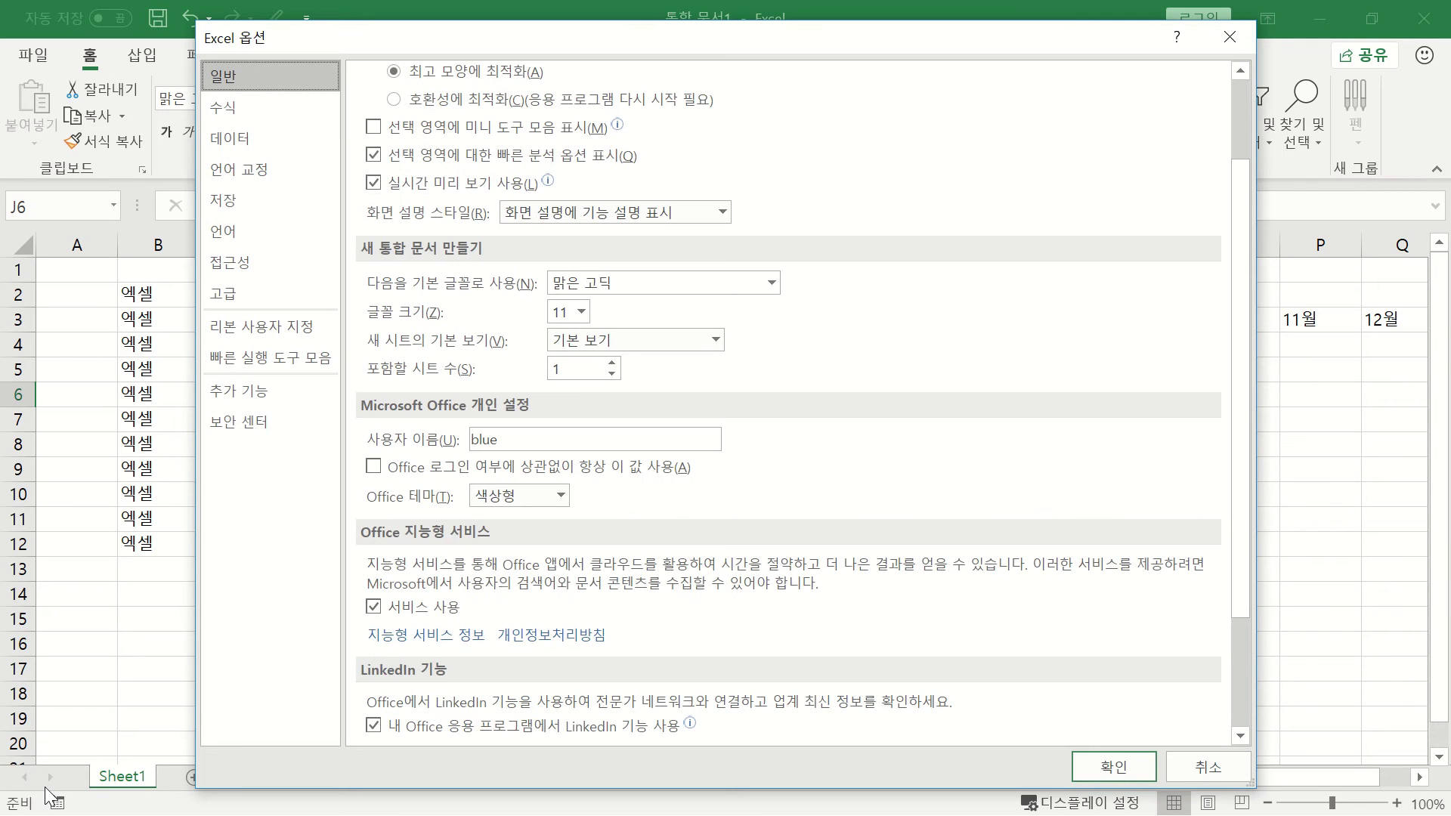
{"action": "left_click", "coordinate": [235, 291]}
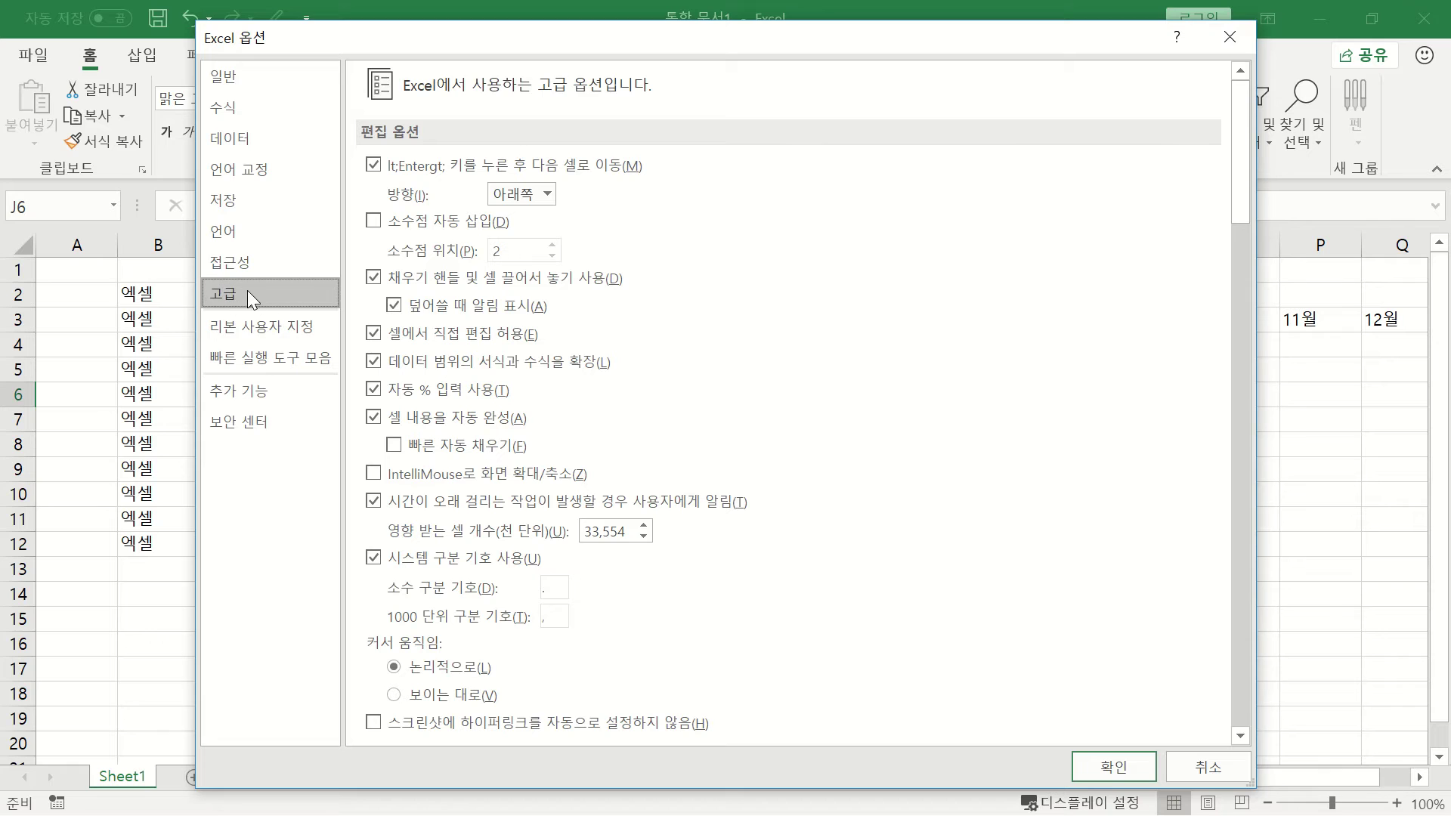
{"action": "left_click_drag", "start_coordinate": [1243, 113], "coordinate": [1239, 627]}
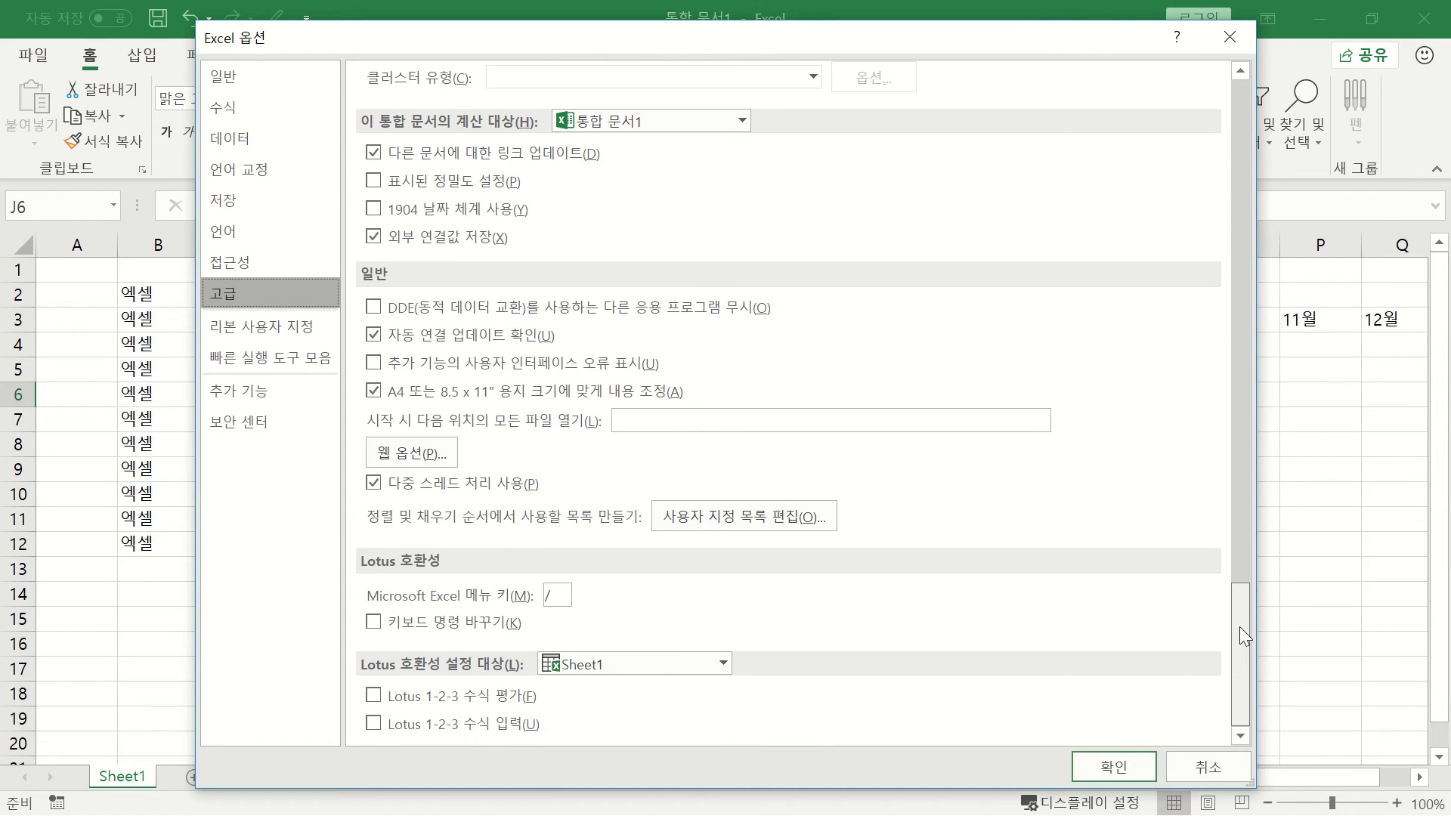
{"action": "left_click", "coordinate": [738, 517]}
{"action": "left_click_drag", "start_coordinate": [526, 331], "coordinate": [758, 206]}
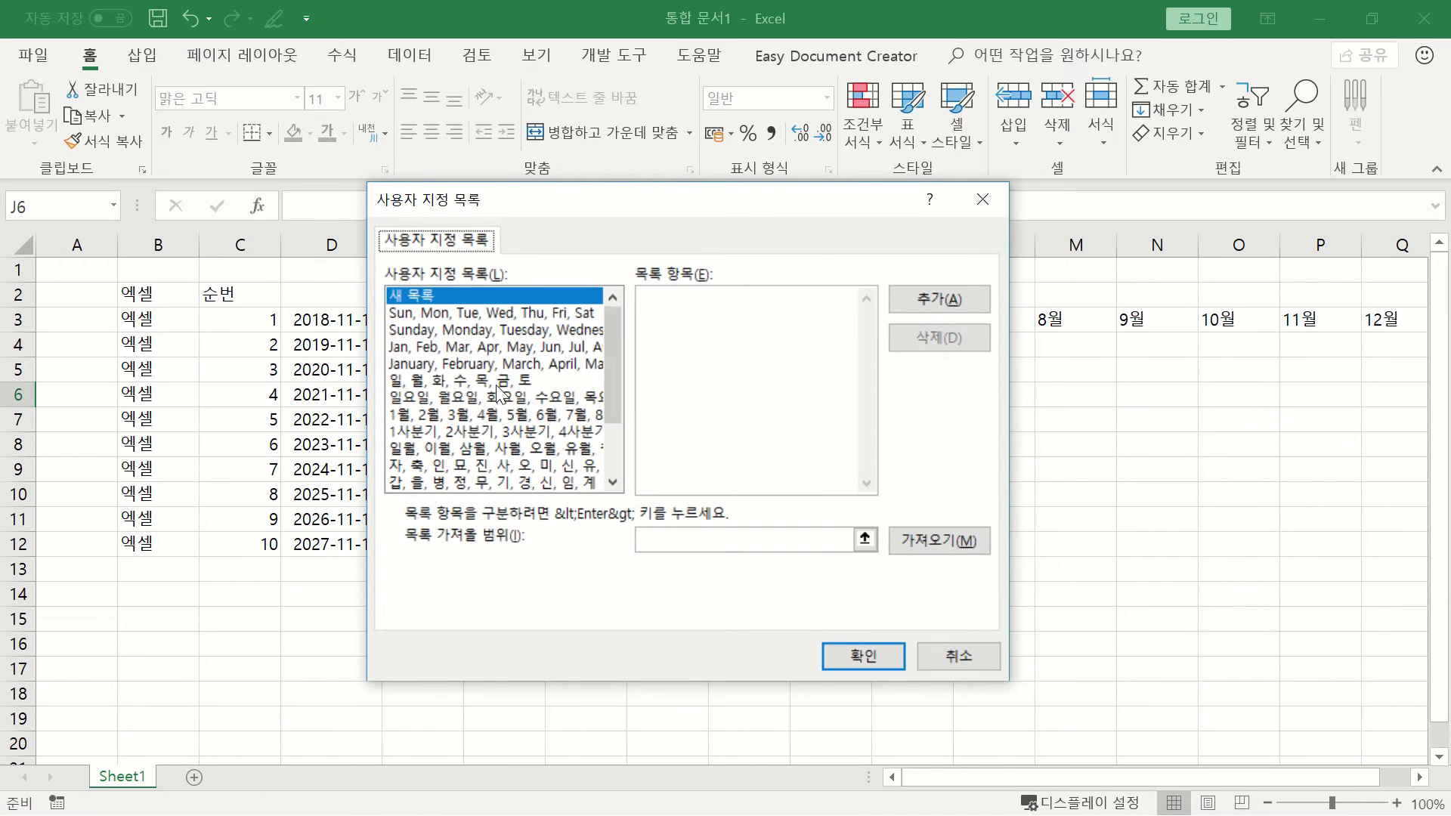
- Examine the entries of the existing custom lists, including the weekday, month, quarter and Hanja month lists
{"action": "left_click", "coordinate": [408, 399]}
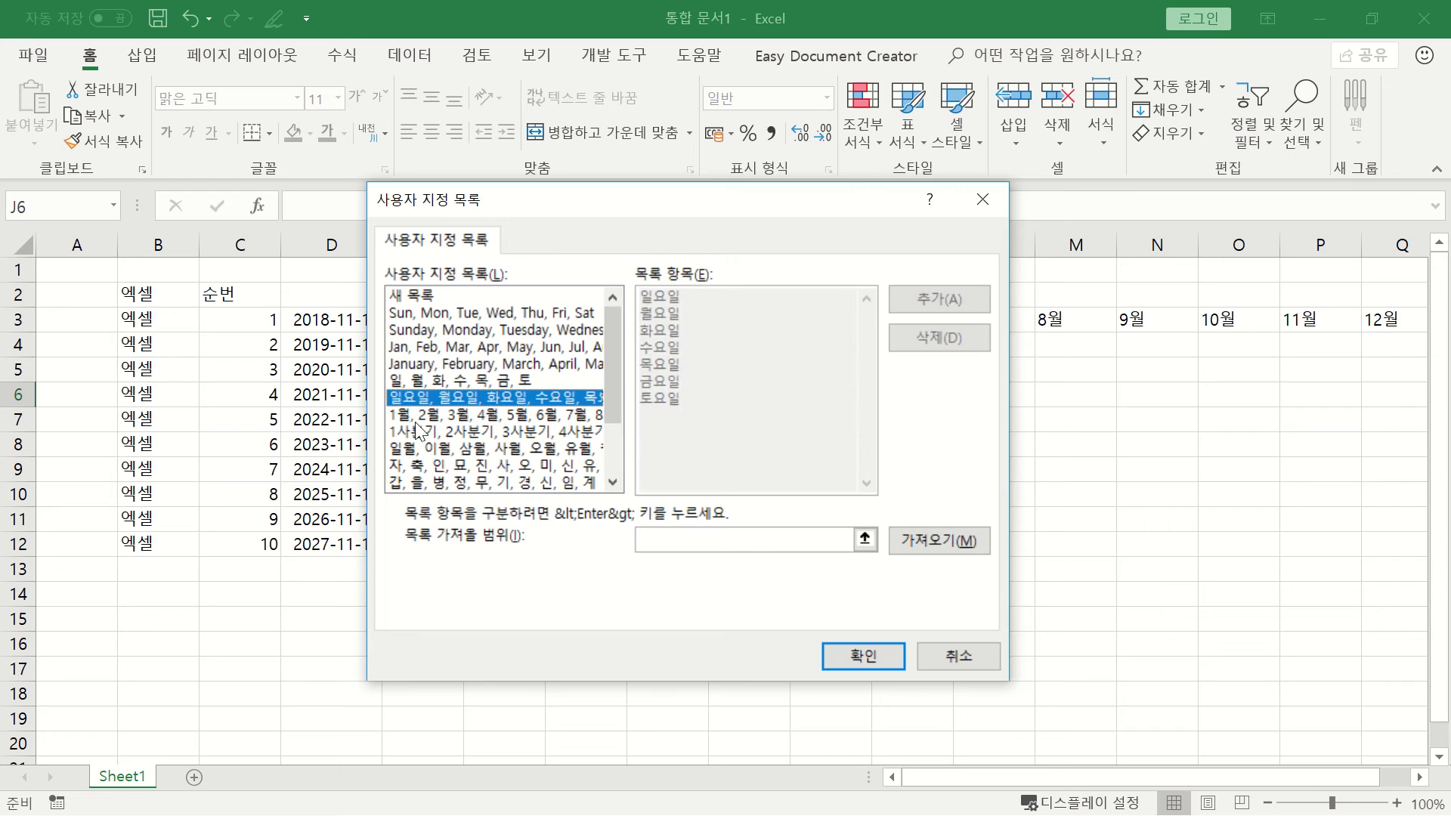
{"action": "left_click", "coordinate": [413, 415]}
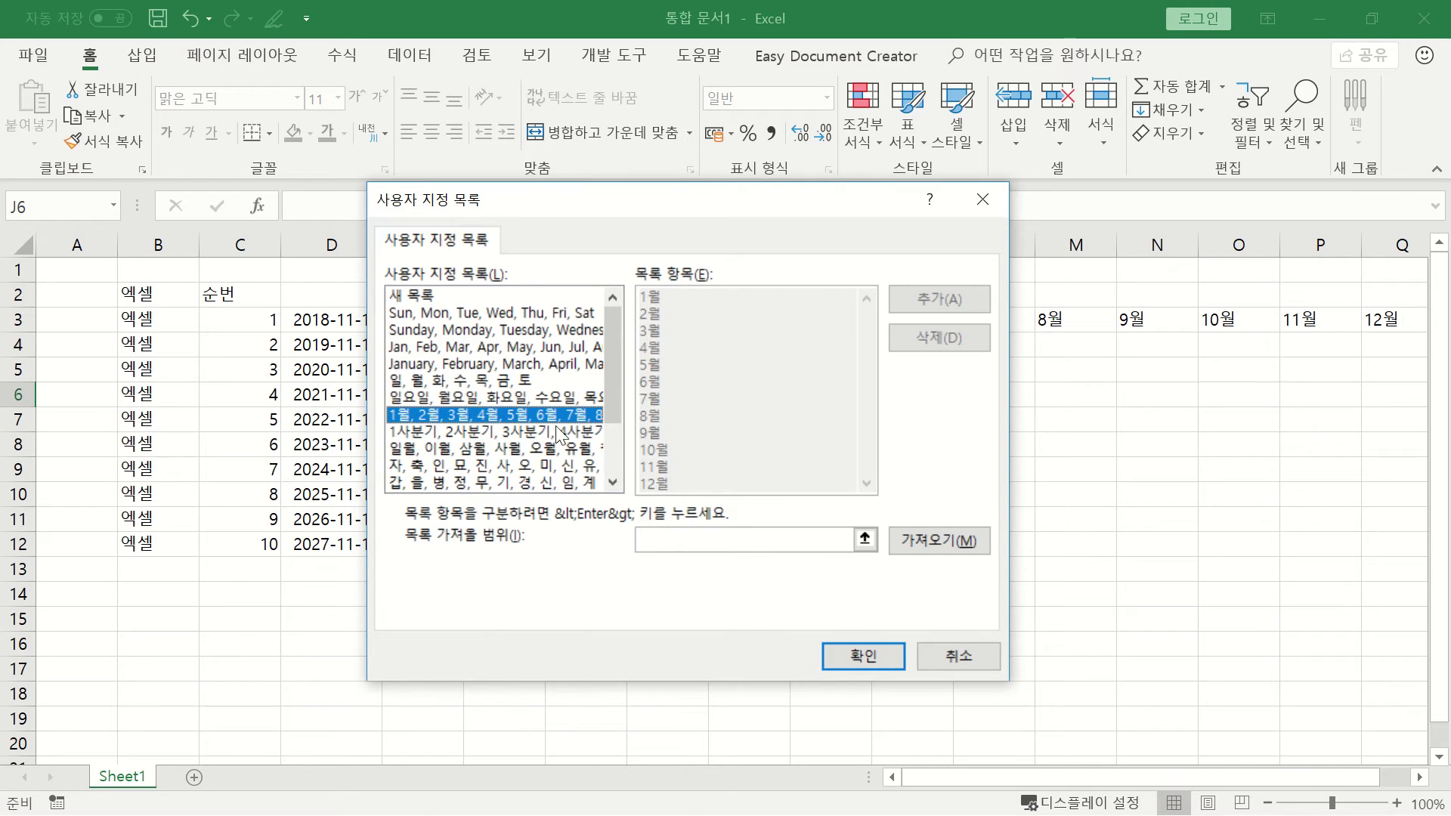
{"action": "left_click_drag", "start_coordinate": [610, 380], "coordinate": [617, 418]}
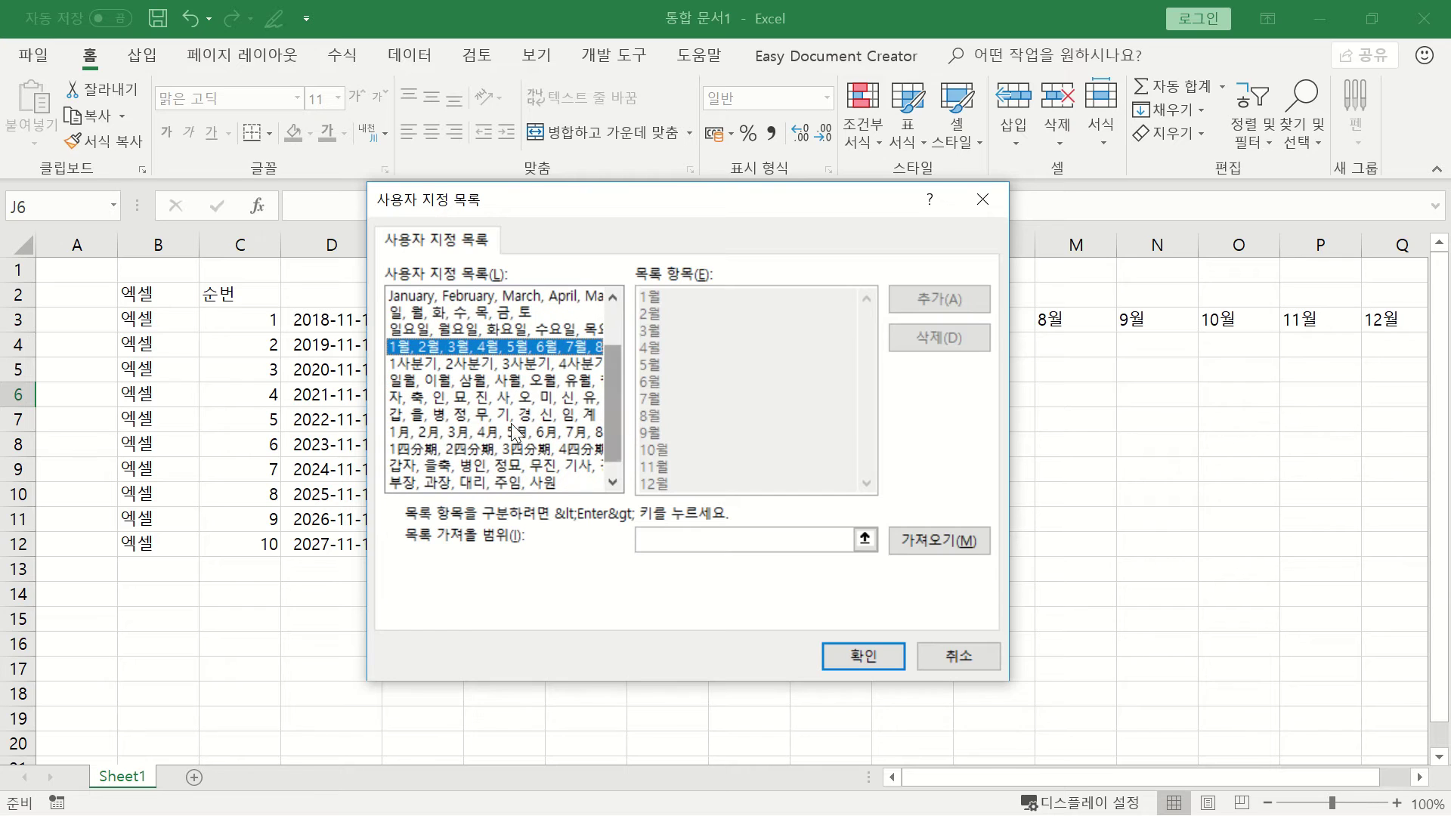
{"action": "left_click", "coordinate": [407, 433]}
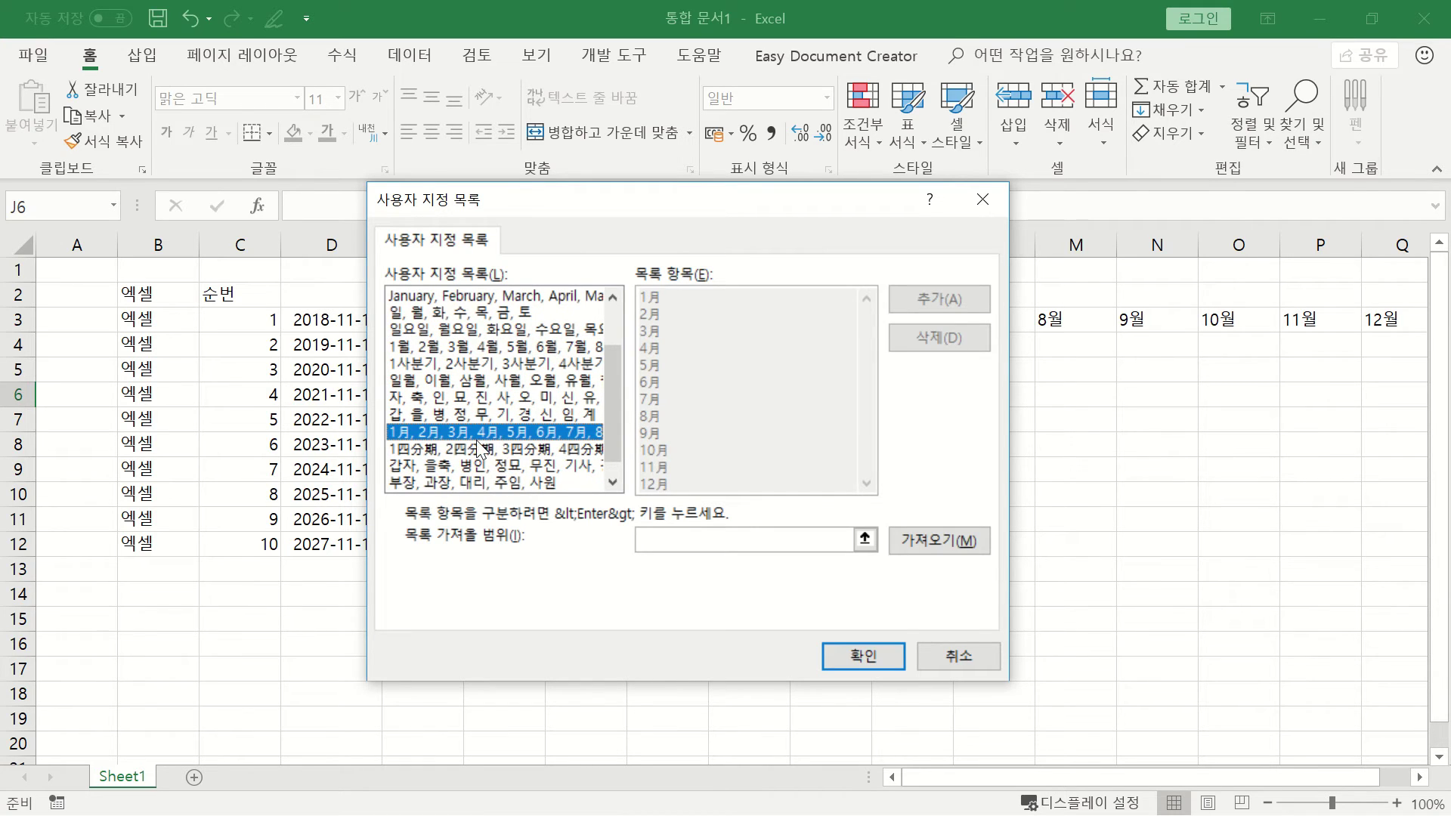
{"action": "left_click_drag", "start_coordinate": [613, 434], "coordinate": [619, 359]}
{"action": "left_click", "coordinate": [488, 415]}
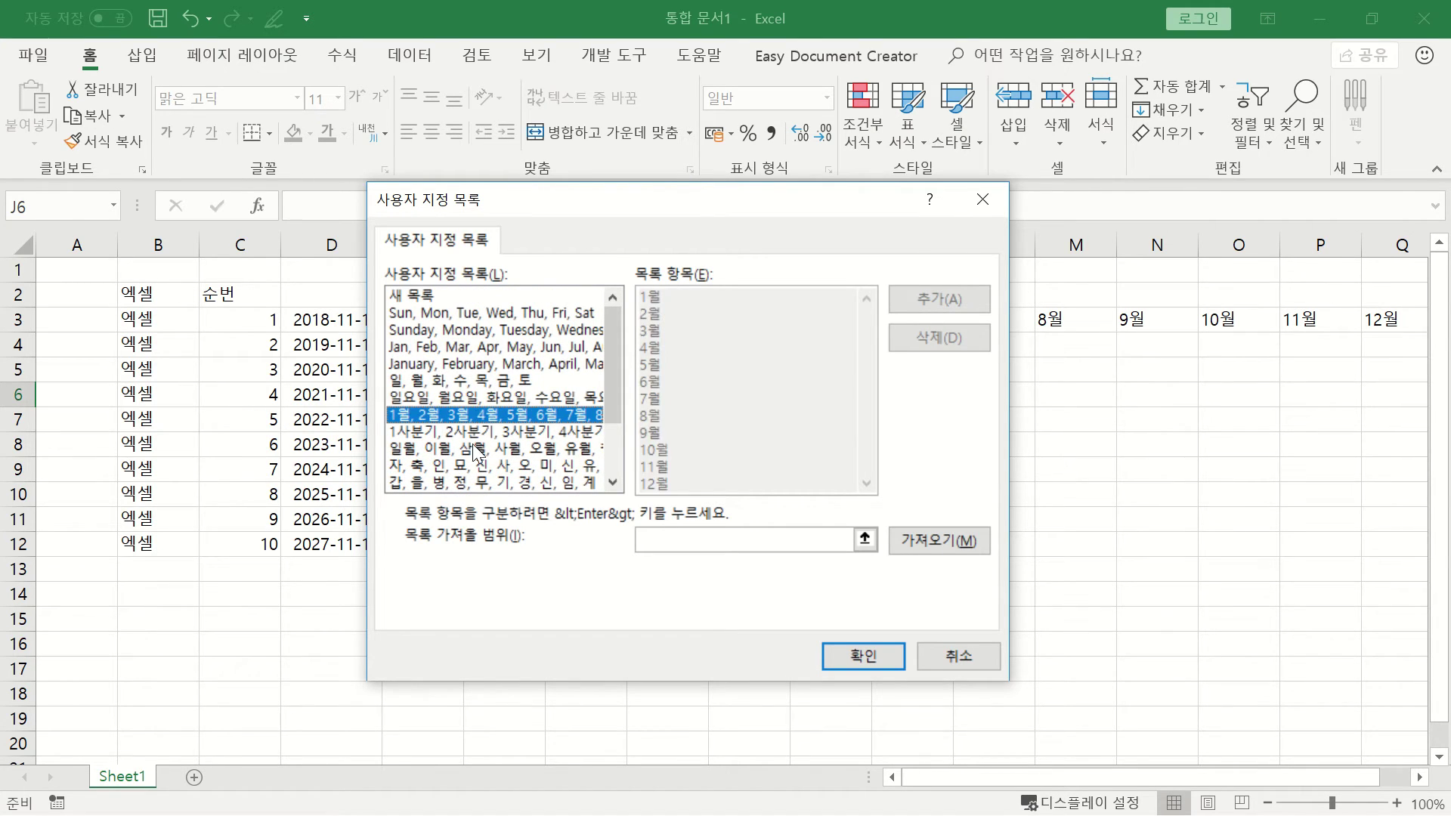
{"action": "left_click", "coordinate": [459, 434]}
{"action": "left_click", "coordinate": [535, 402]}
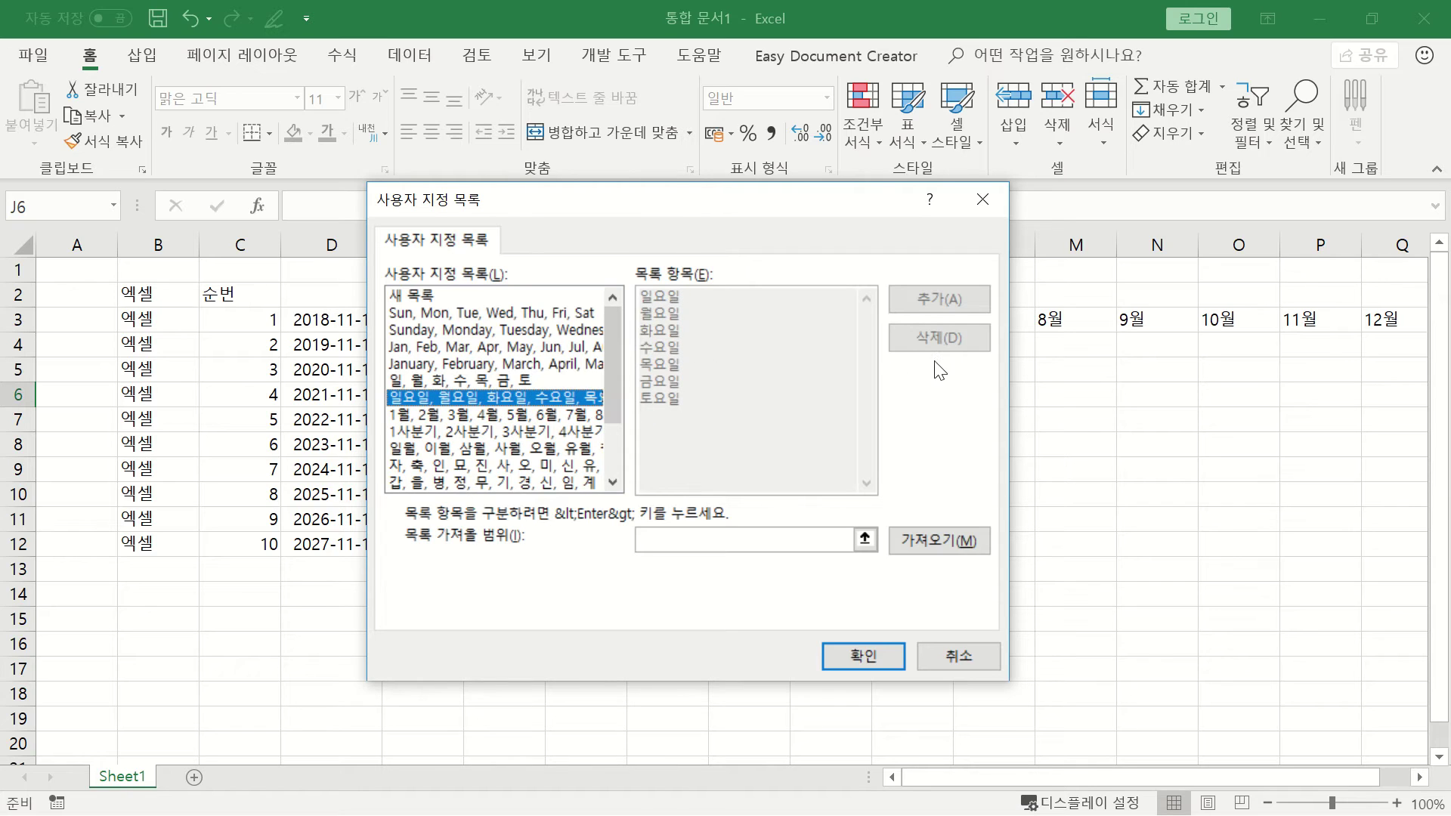
{"action": "left_click", "coordinate": [518, 347]}
{"action": "left_click", "coordinate": [516, 365]}
{"action": "left_click", "coordinate": [502, 382]}
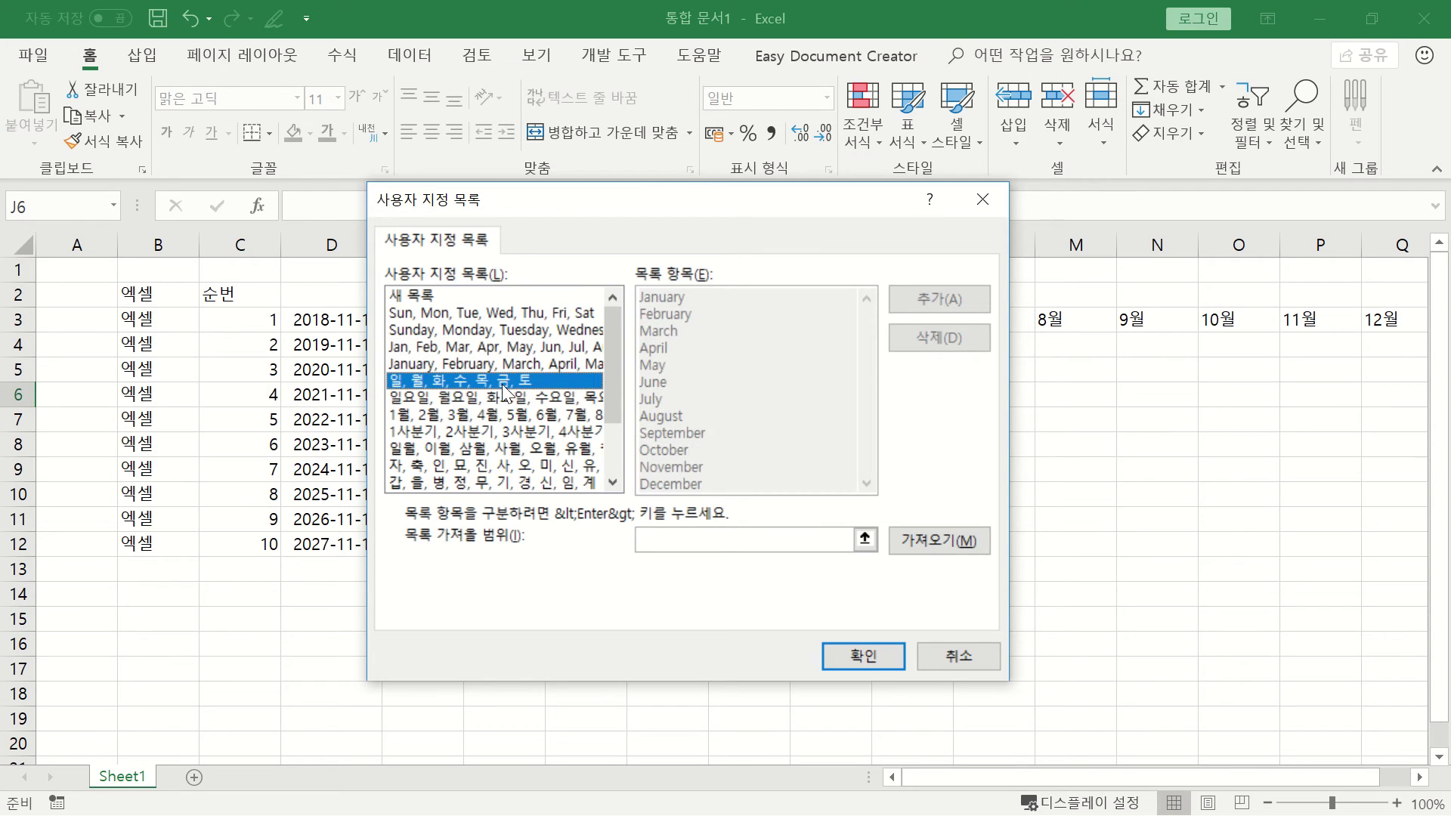
{"action": "left_click", "coordinate": [493, 398]}
{"action": "left_click", "coordinate": [510, 429]}
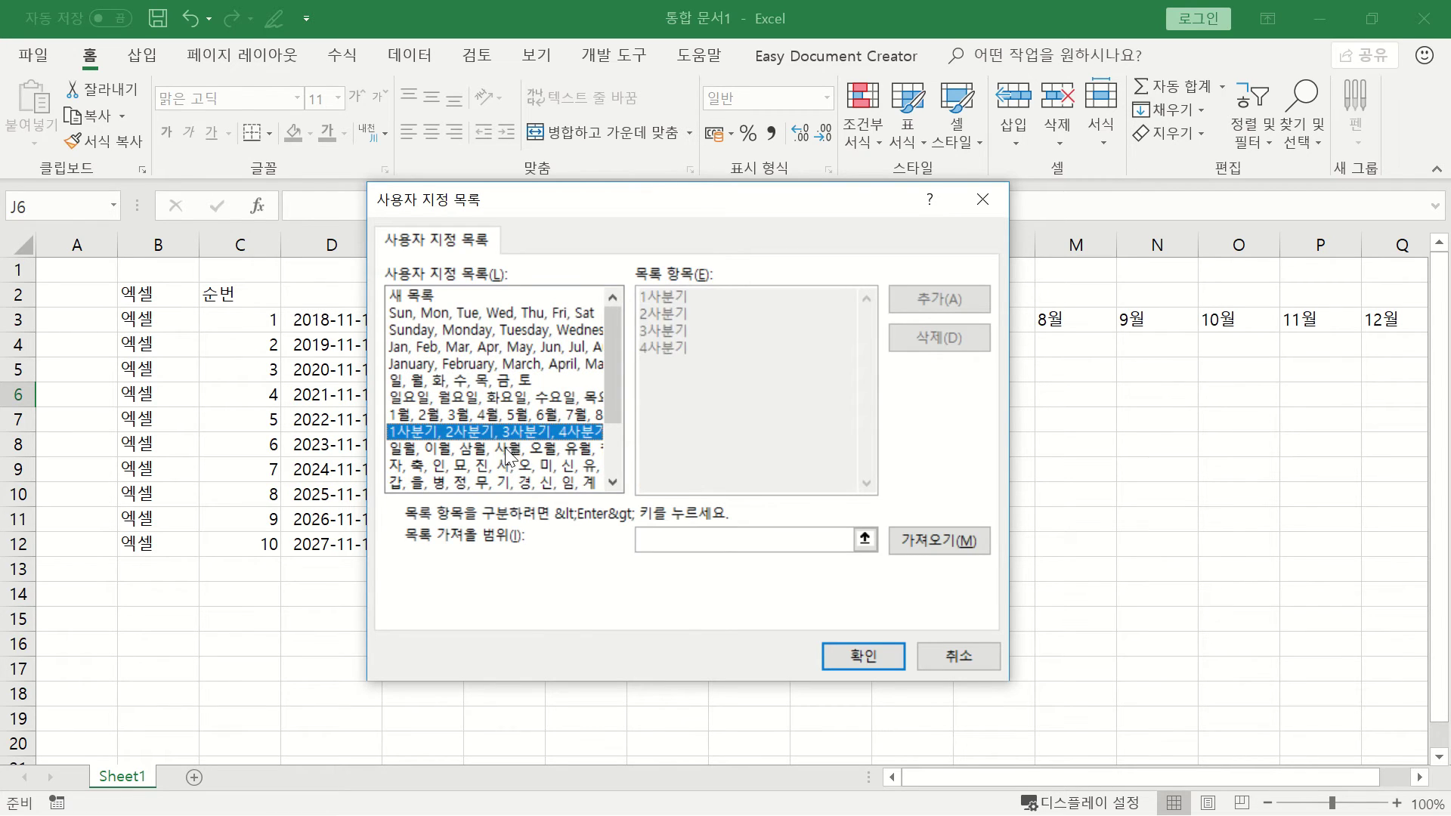
{"action": "left_click", "coordinate": [505, 447]}
{"action": "left_click", "coordinate": [546, 397]}
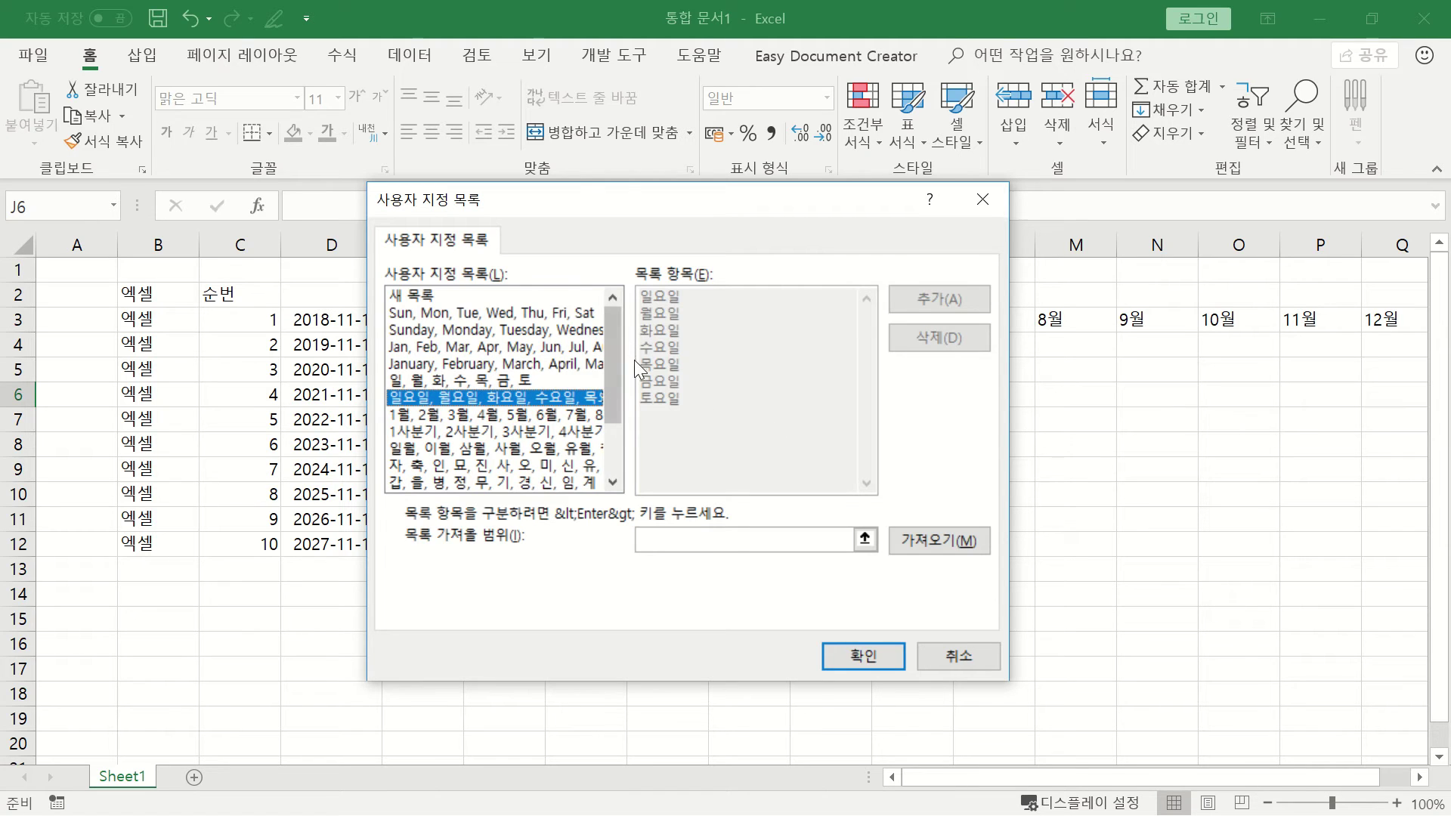
{"action": "left_click_drag", "start_coordinate": [615, 369], "coordinate": [615, 419]}
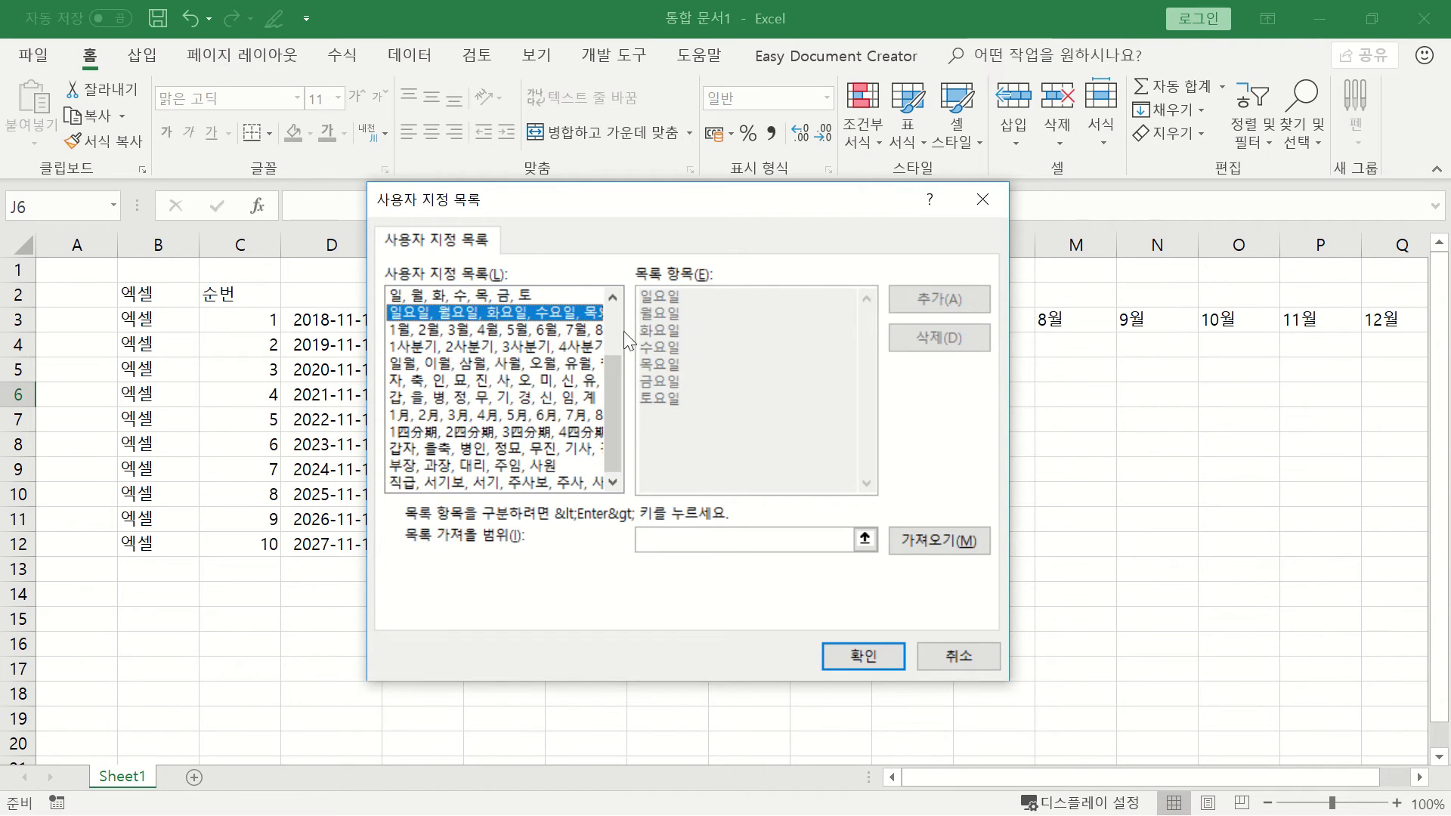
{"action": "left_click_drag", "start_coordinate": [619, 395], "coordinate": [614, 316]}
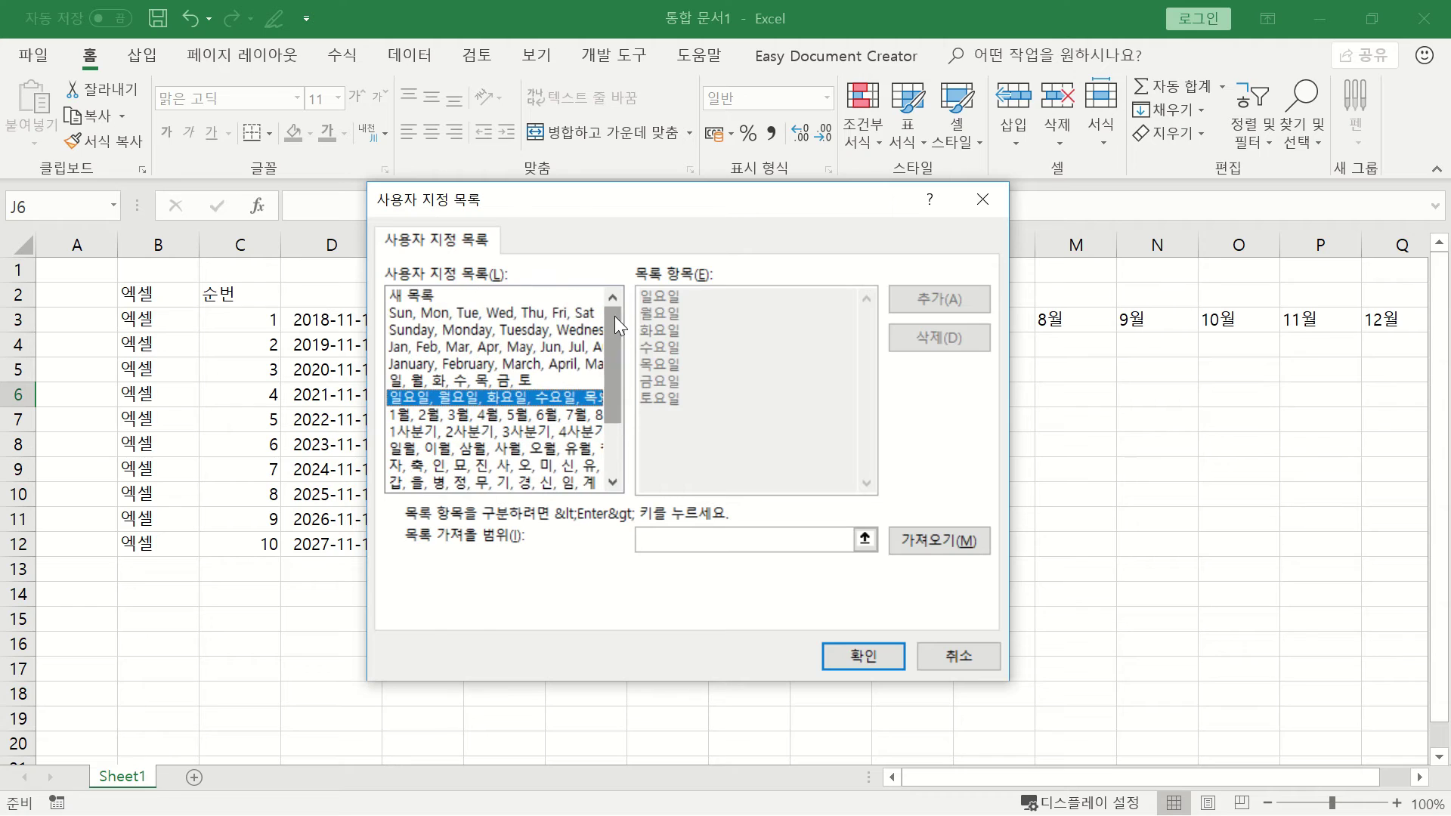
- Start a new custom list with 새 목록 and activate its entries box
{"action": "left_click", "coordinate": [423, 299]}
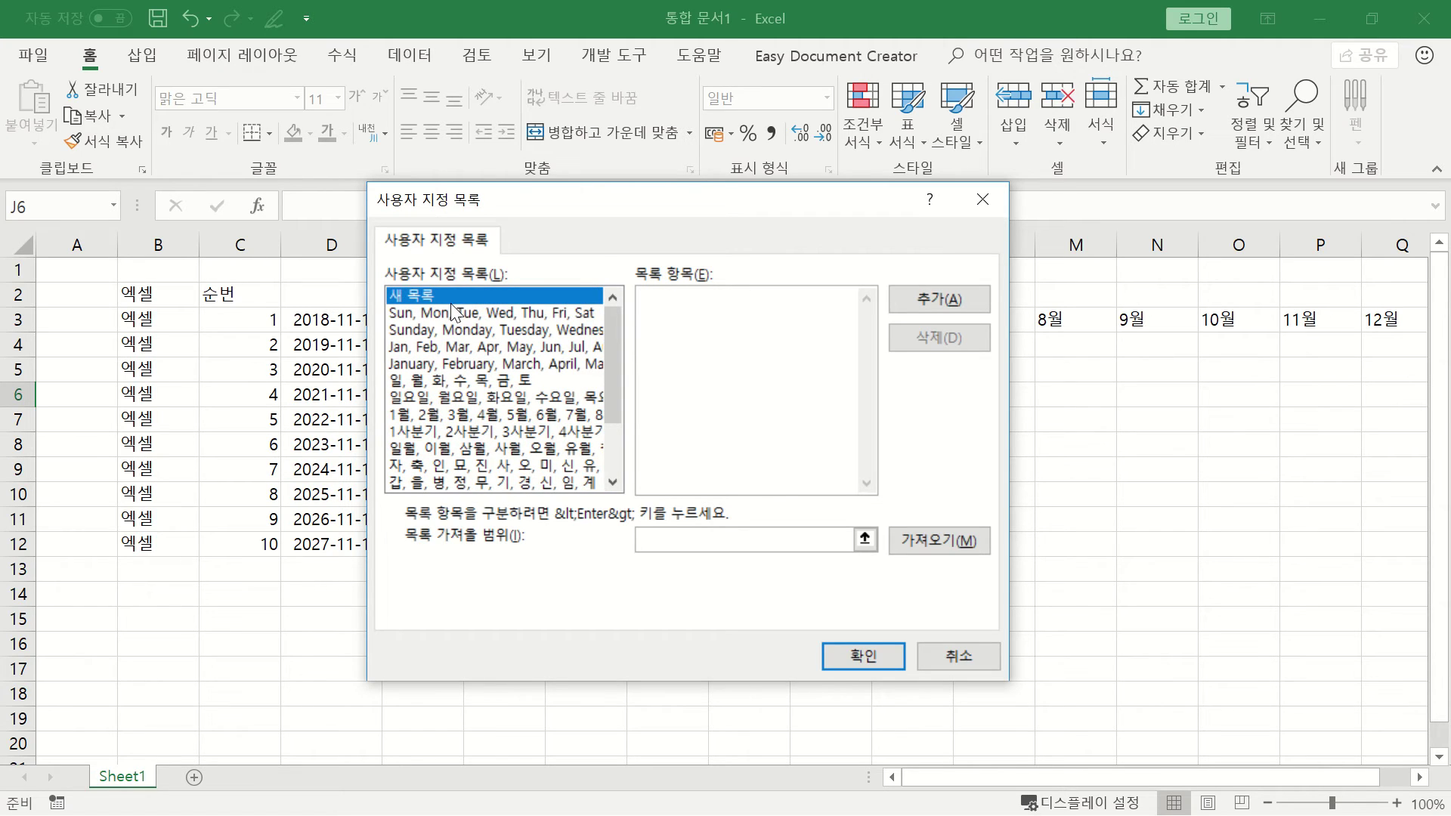
{"action": "left_click", "coordinate": [706, 340]}
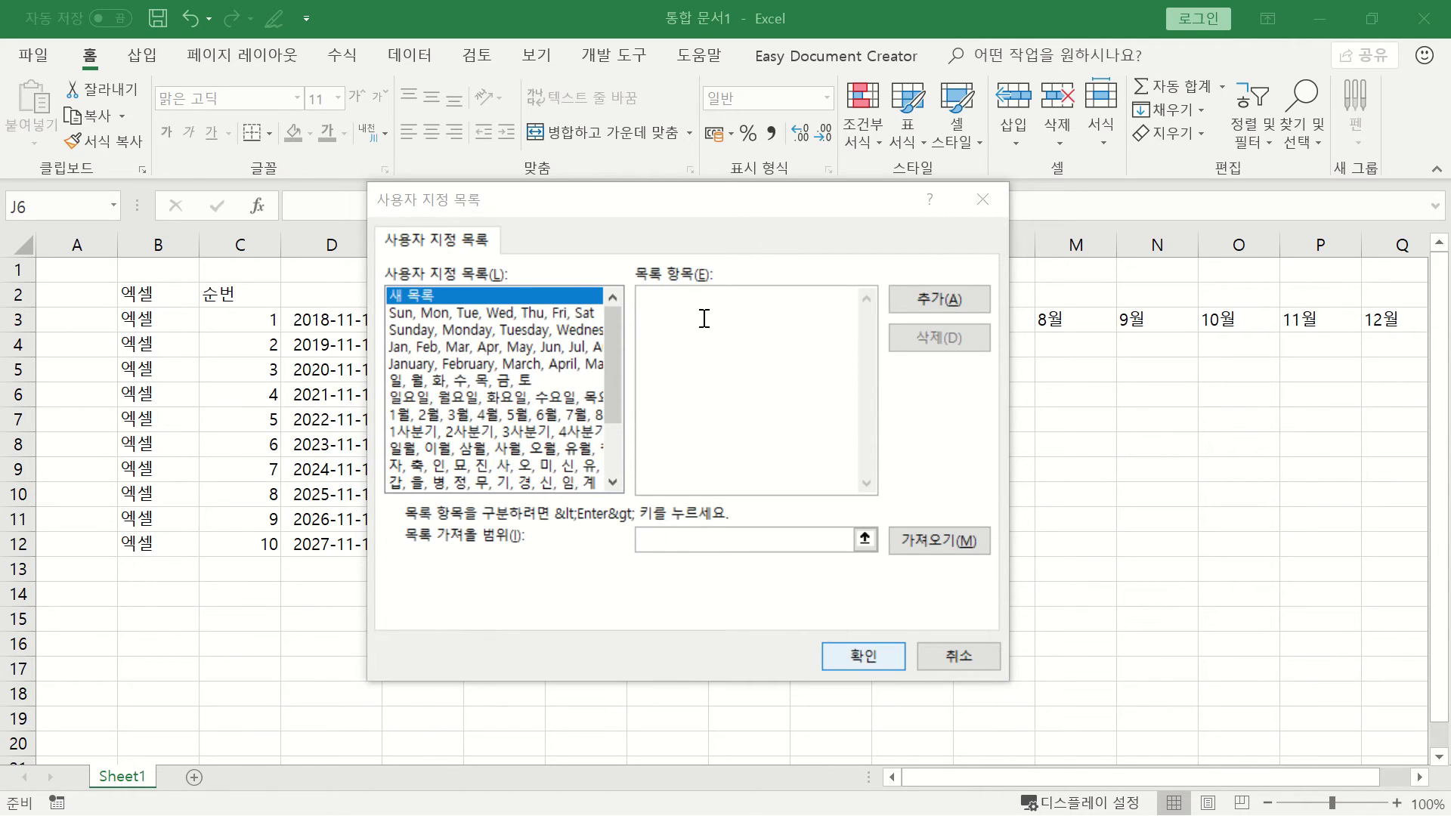
{"action": "left_click", "coordinate": [697, 315]}
{"action": "type", "text": "ㅇㅟㄴㄷ"}
{"action": "key", "text": "BackSpace"}
{"action": "key", "text": "BackSpace"}
{"action": "key", "text": "BackSpace"}
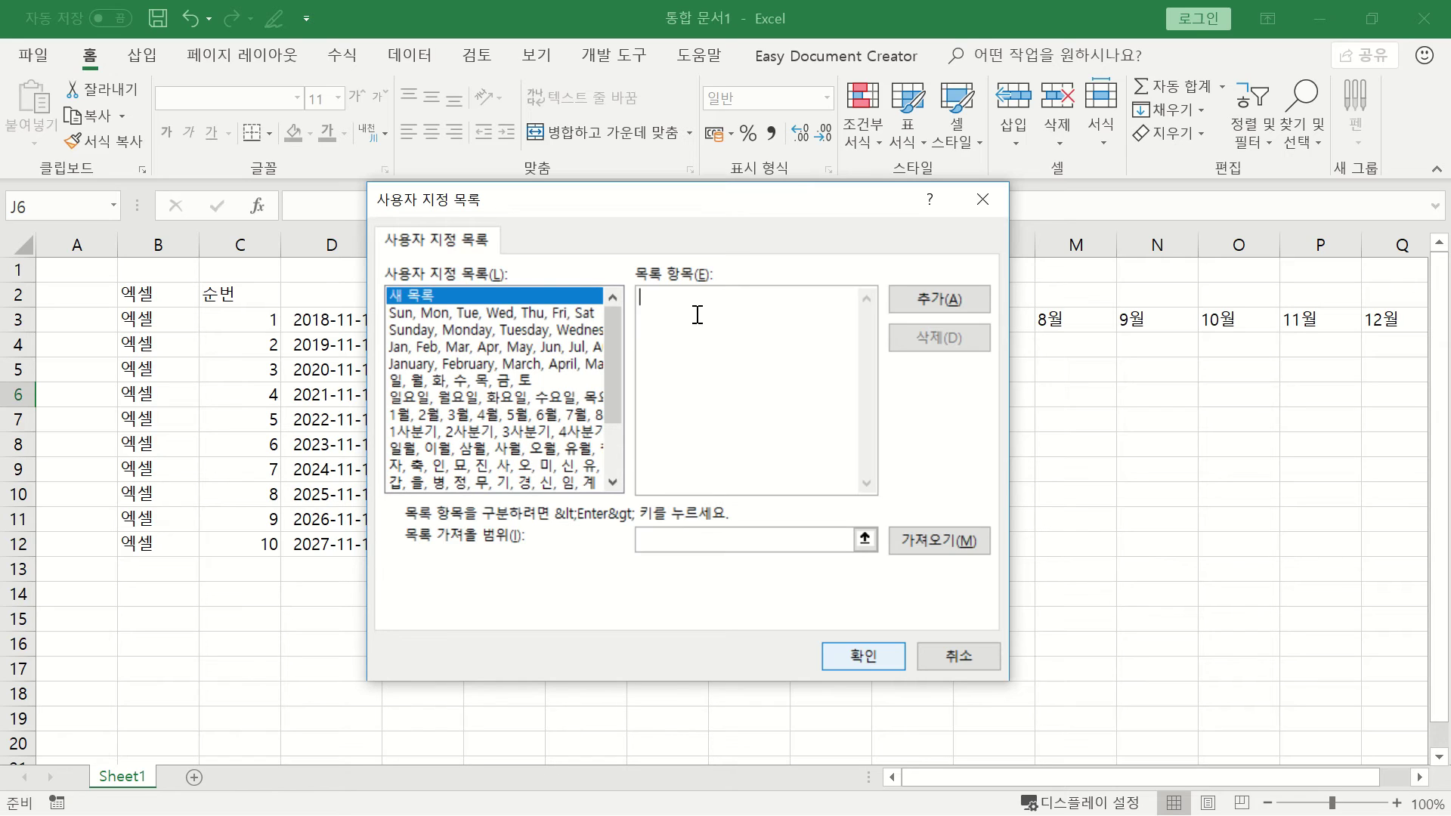
- Enter 윈도우, 인터넷, 한글, 엑셀 and 파워포인트 as the first entries of the new list, one per line
{"action": "type", "text": "우도우"}
{"action": "key", "text": "Return"}
{"action": "type", "text": "인터넷"}
{"action": "key", "text": "Return"}
{"action": "type", "text": "한그"}
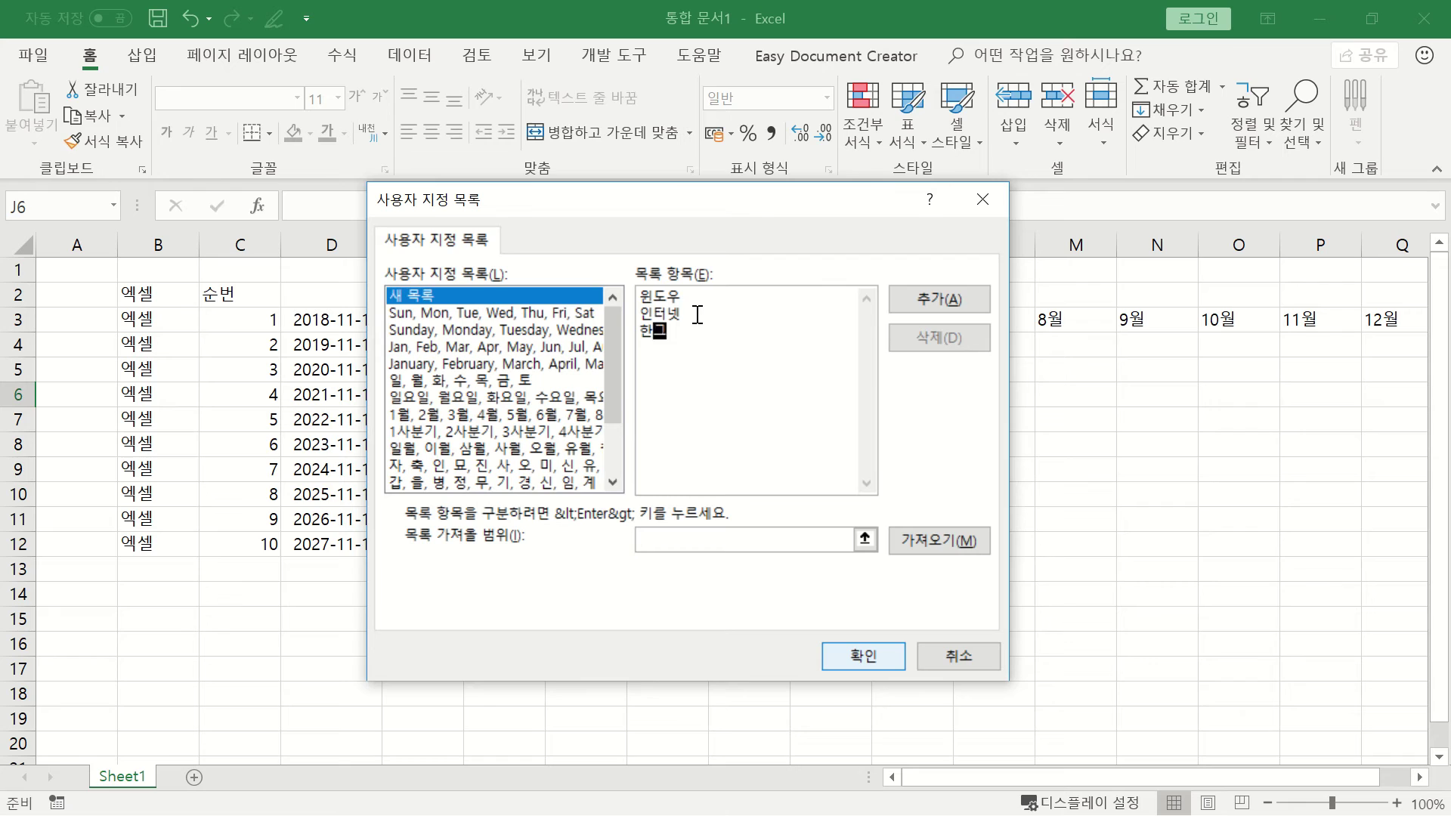
{"action": "key", "text": "Return"}
{"action": "type", "text": "엑셀 "}
{"action": "type", "text": "파워포인"}
{"action": "type", "text": "트"}
{"action": "key", "text": "Return"}
- Complete the new list with 블로그, UCC and 사진편집, add it to the custom lists and accept the Excel options
{"action": "type", "text": "블로그"}
{"action": "key", "text": "Return"}
{"action": "type", "text": "UCC"}
{"action": "key", "text": "Return"}
{"action": "type", "text": "사진편"}
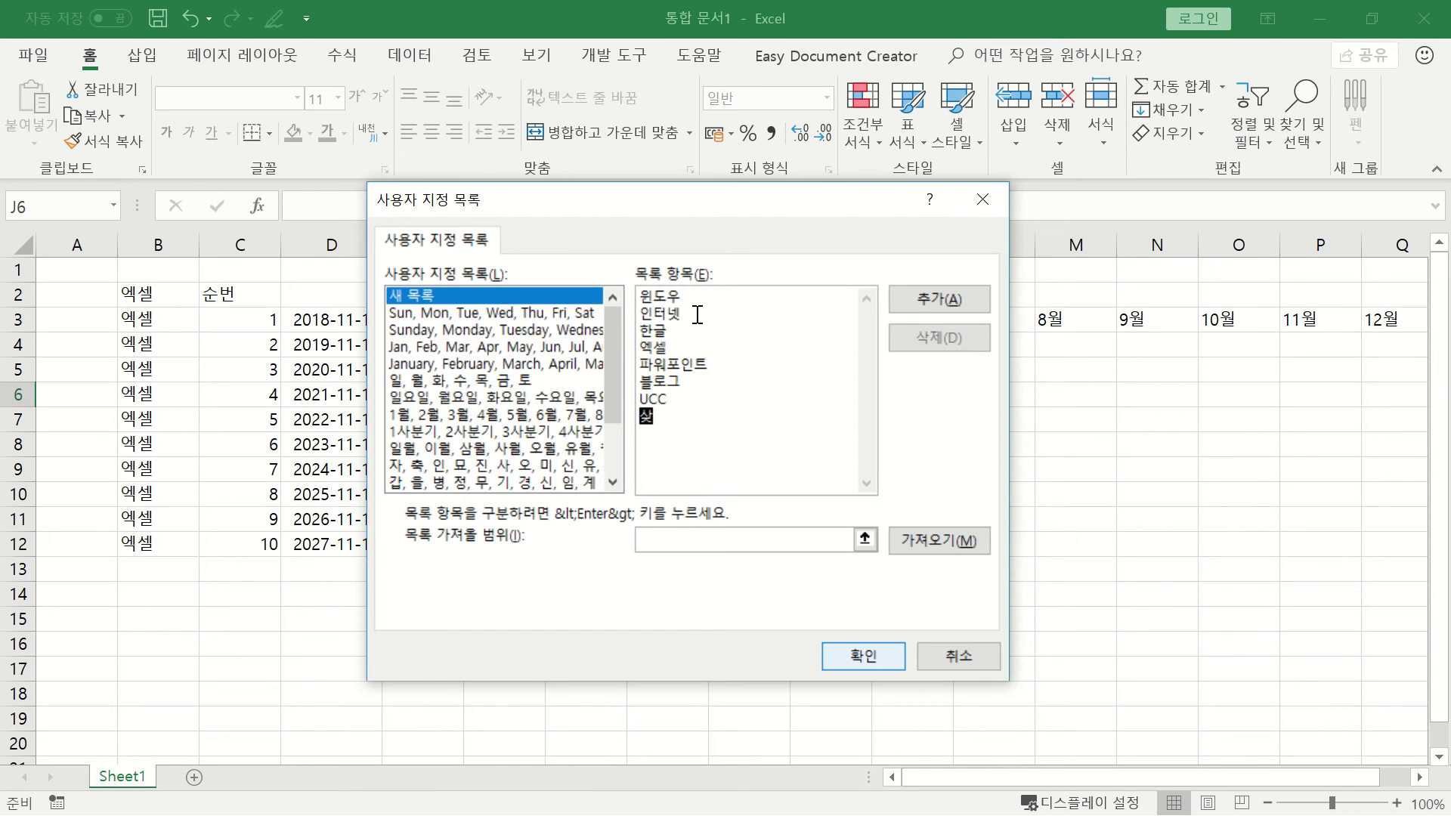
{"action": "type", "text": "집"}
{"action": "left_click", "coordinate": [929, 299]}
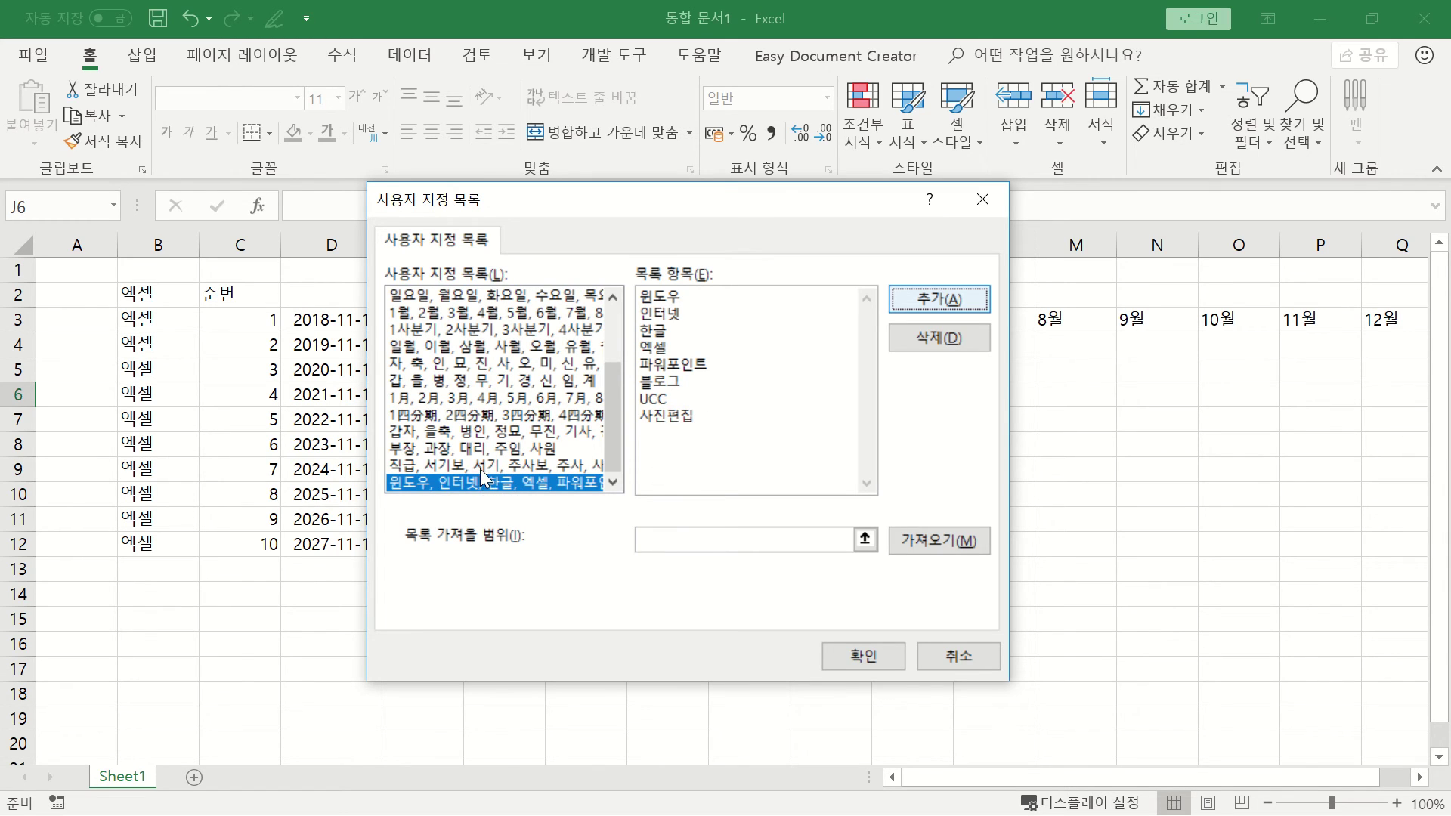
{"action": "left_click", "coordinate": [865, 657]}
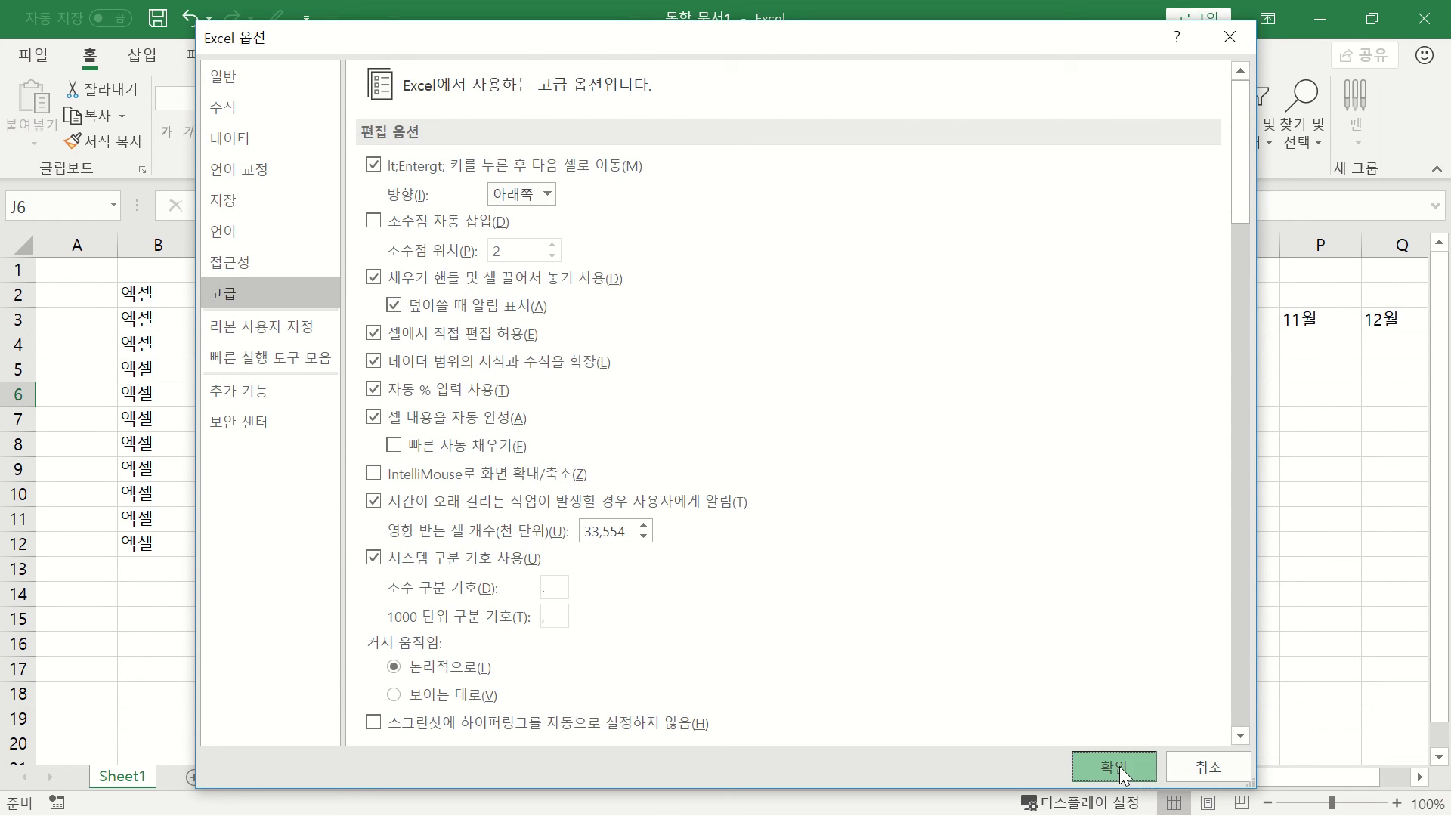
{"action": "left_click", "coordinate": [1118, 766]}
- Enter the heading 과목명 in cell J5
{"action": "left_click", "coordinate": [823, 371]}
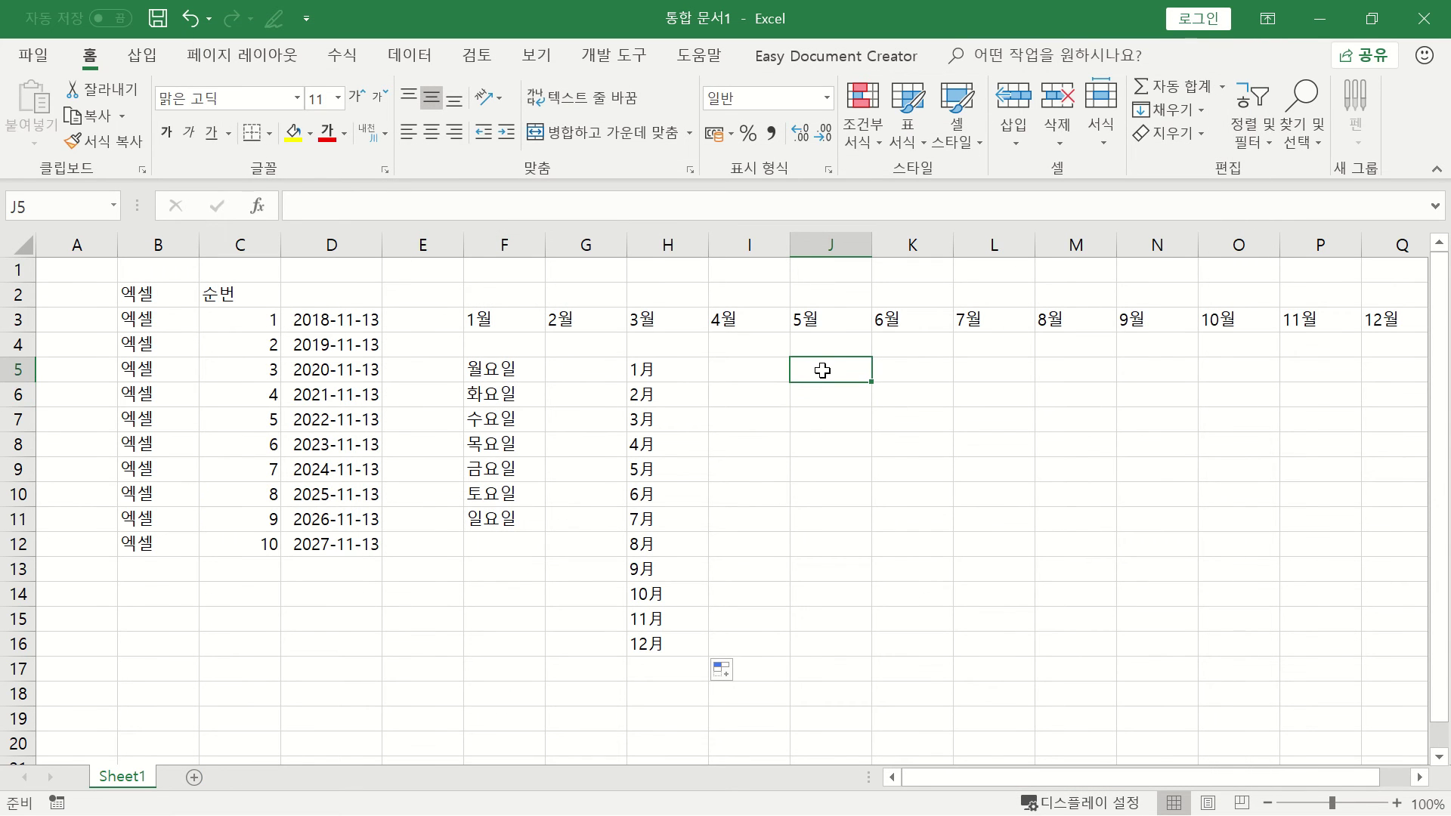
{"action": "type", "text": "과목명"}
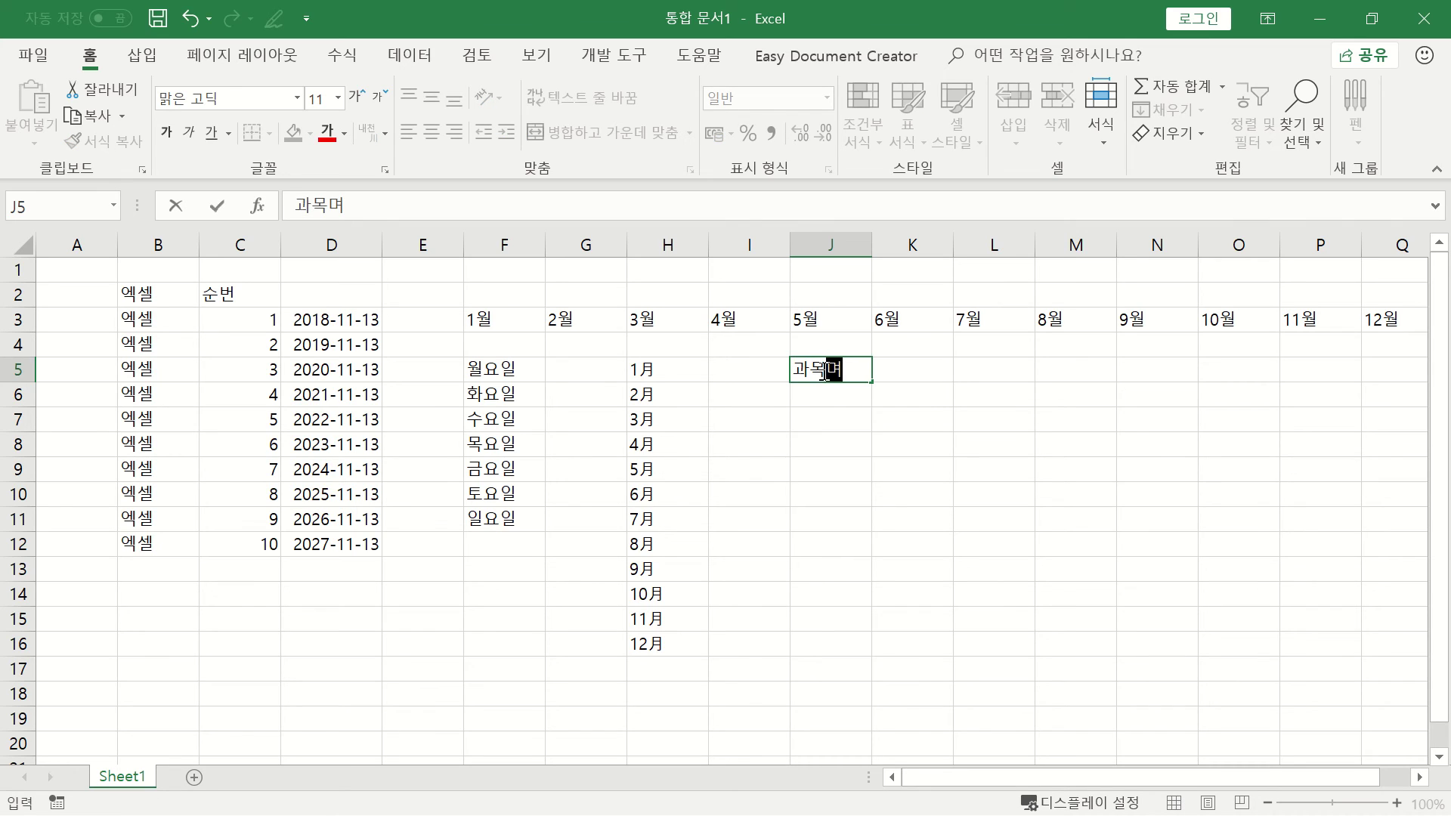
{"action": "key", "text": "Return"}
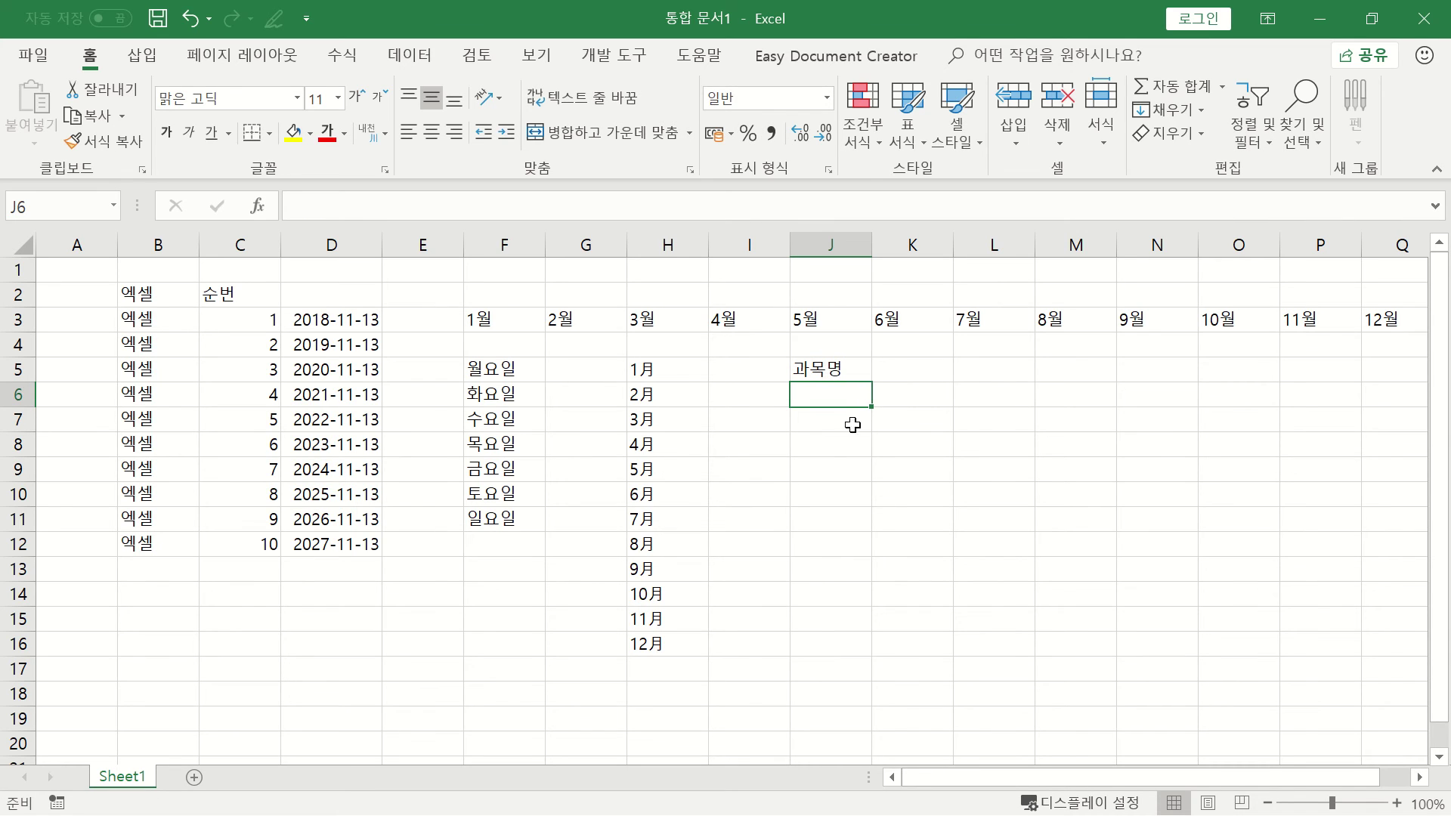
- Enter 윈도우 in cell J6 under the 과목명 heading
{"action": "type", "text": "윈도유ㅜ"}
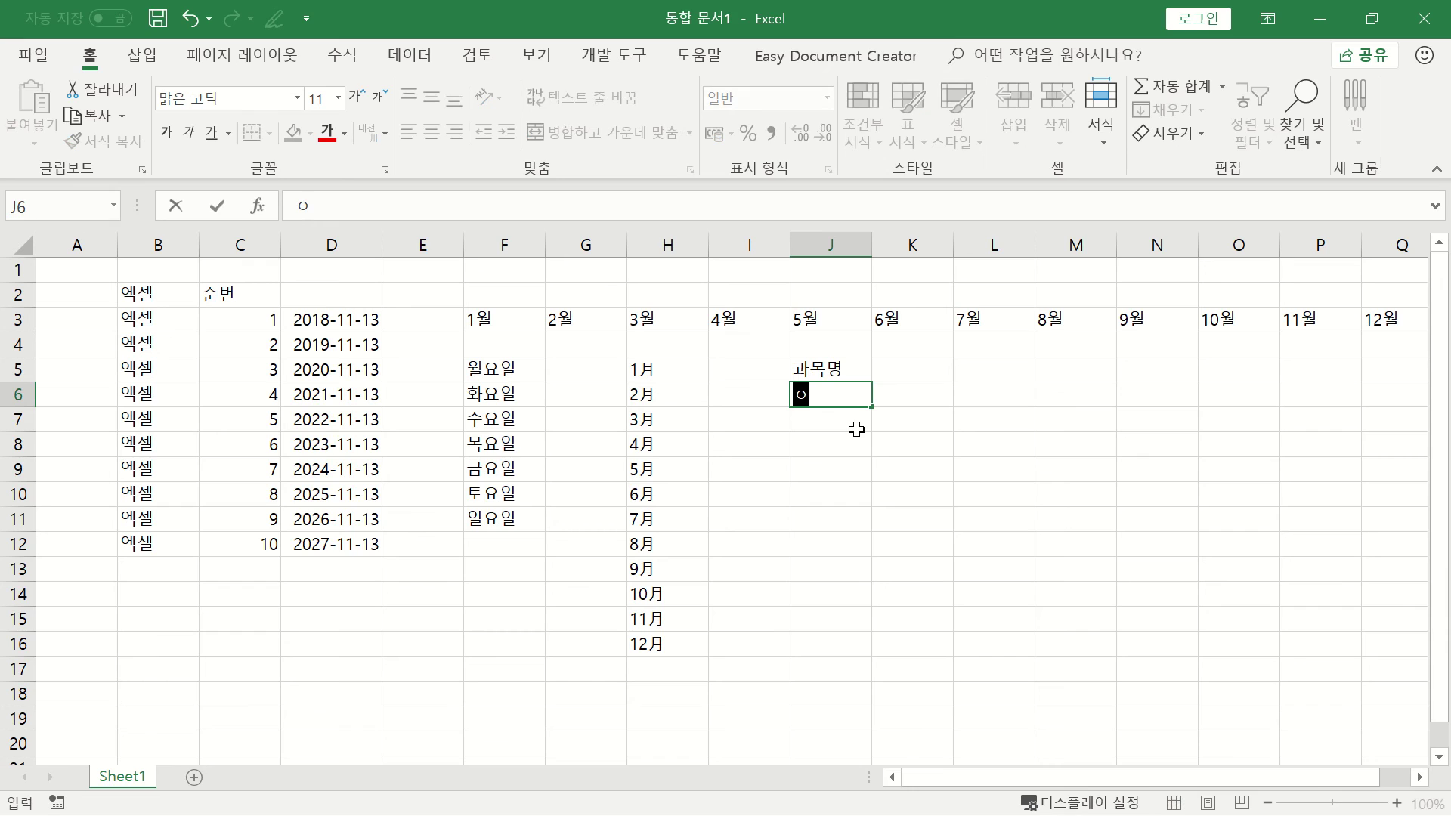
{"action": "key", "text": "BackSpace"}
{"action": "key", "text": "BackSpace"}
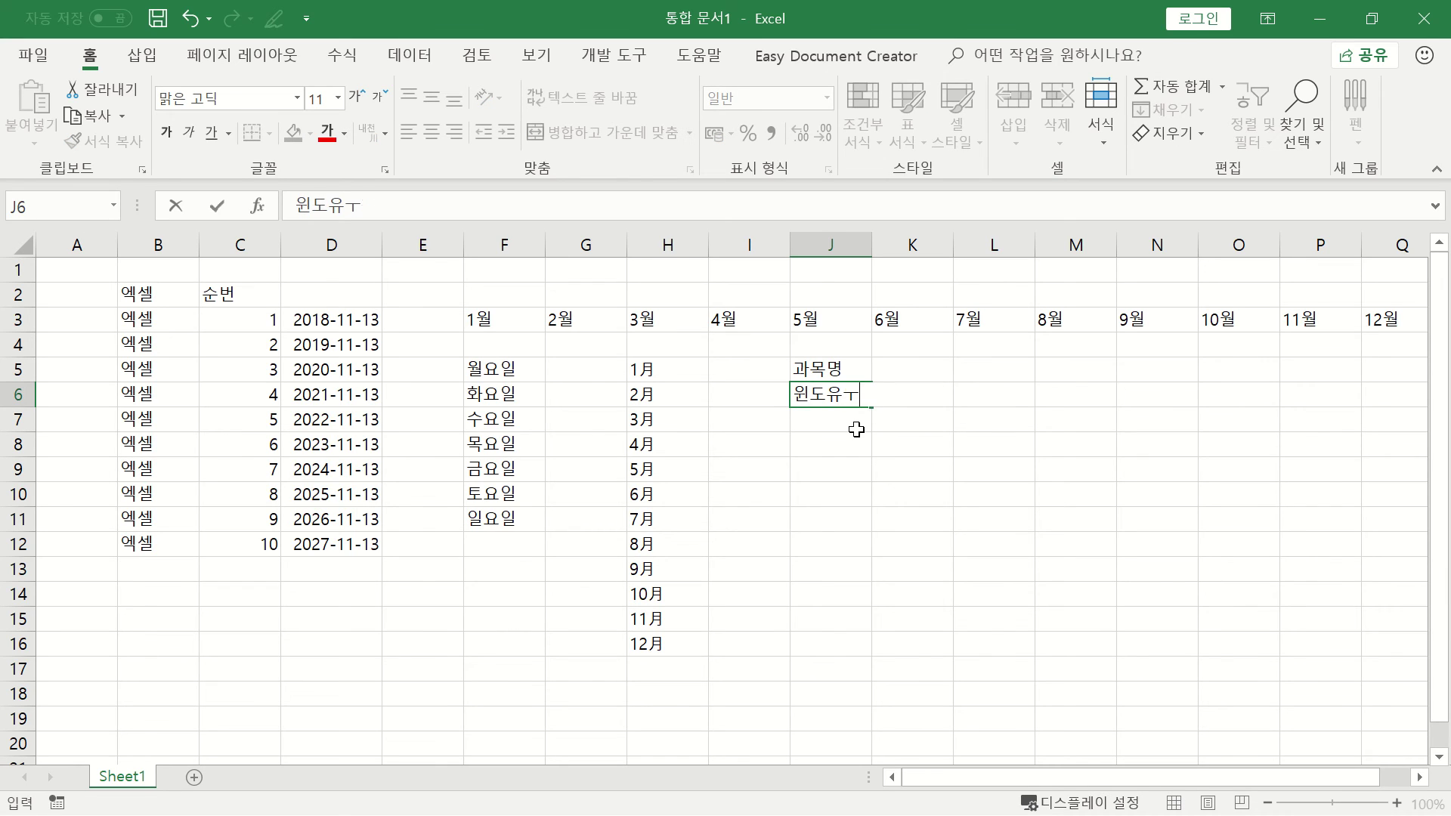
{"action": "type", "text": "우"}
{"action": "key", "text": "Return"}
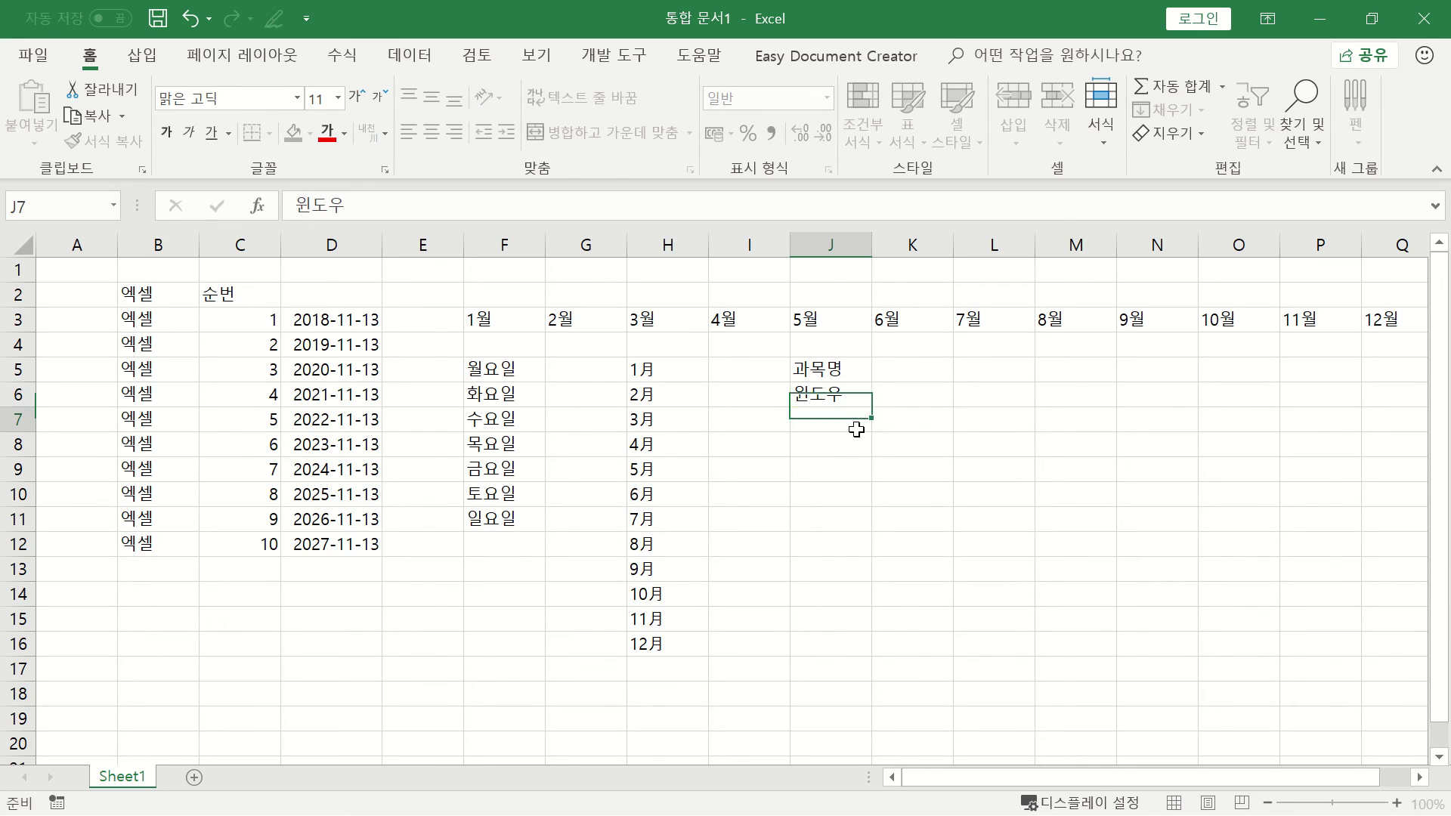
- Fill the custom subject list down from 윈도우 in J6 through cell J13
{"action": "left_click", "coordinate": [853, 402]}
{"action": "left_click_drag", "start_coordinate": [872, 408], "coordinate": [866, 580]}
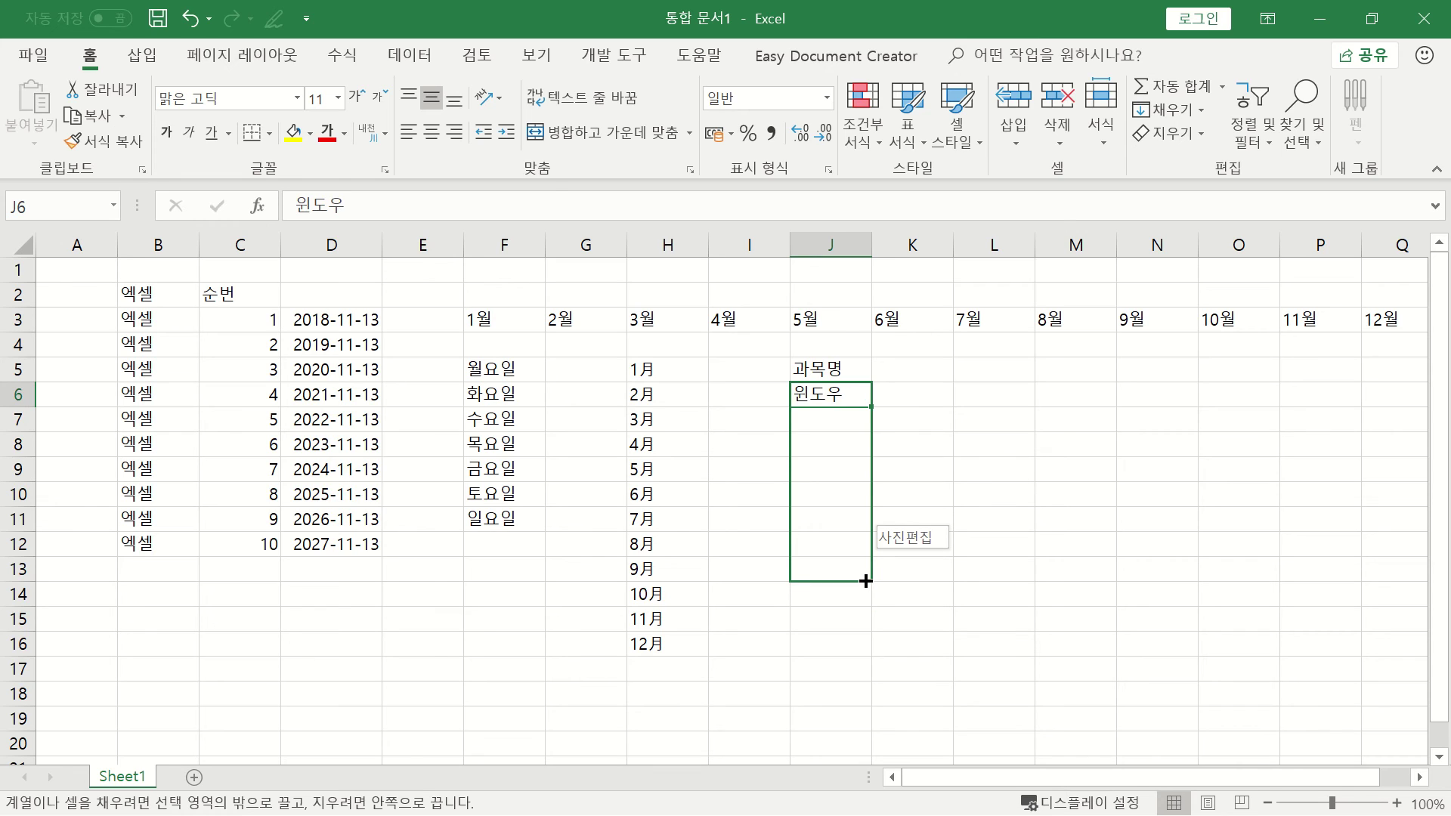
{"action": "left_click_drag", "start_coordinate": [866, 580], "coordinate": [866, 580]}
{"action": "left_click", "coordinate": [975, 449]}
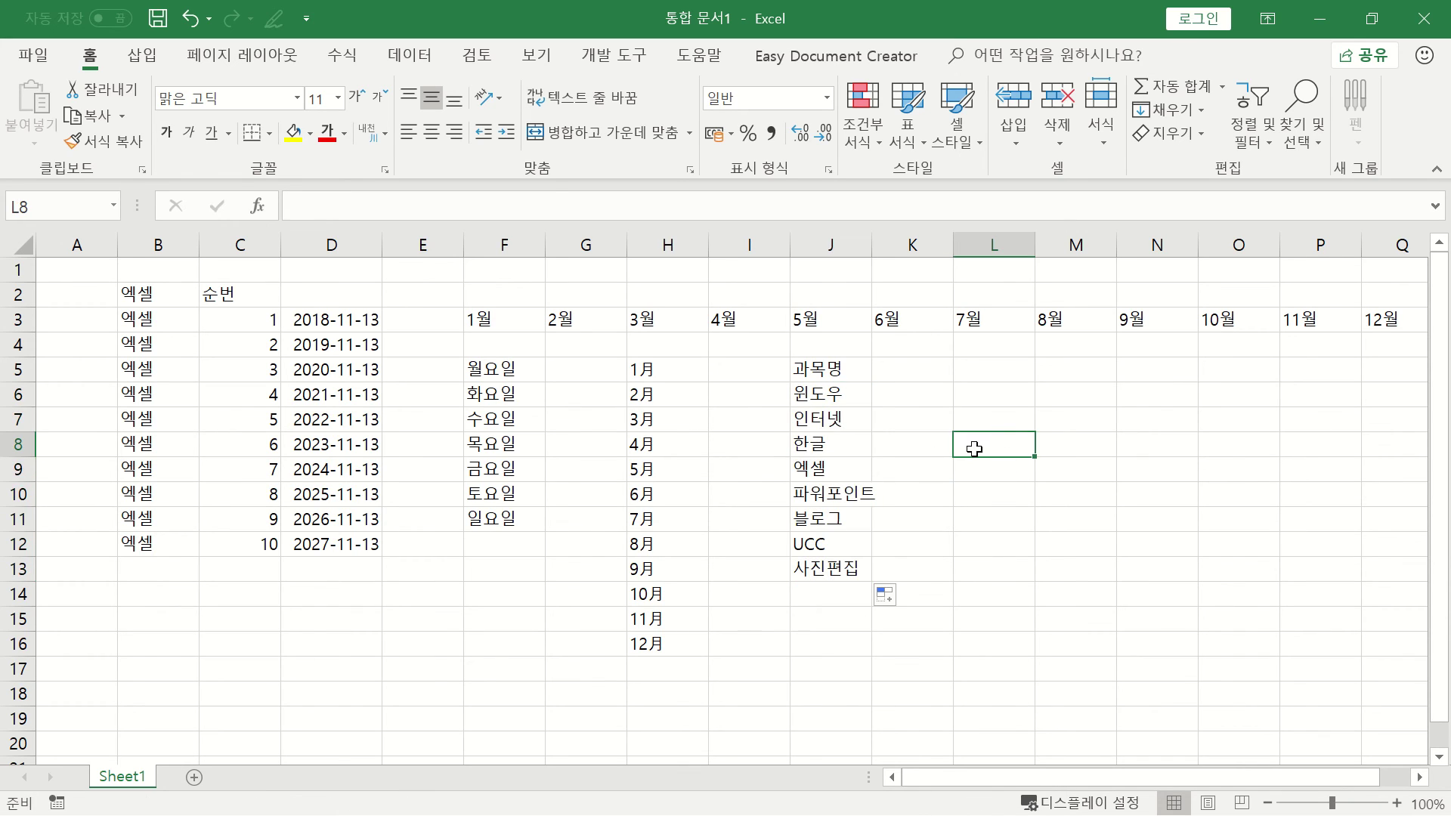
- Check the filled subject names one by one in cells J6 to J9
{"action": "left_click", "coordinate": [825, 393]}
{"action": "left_click", "coordinate": [831, 419]}
{"action": "left_click", "coordinate": [829, 445]}
{"action": "left_click", "coordinate": [827, 469]}
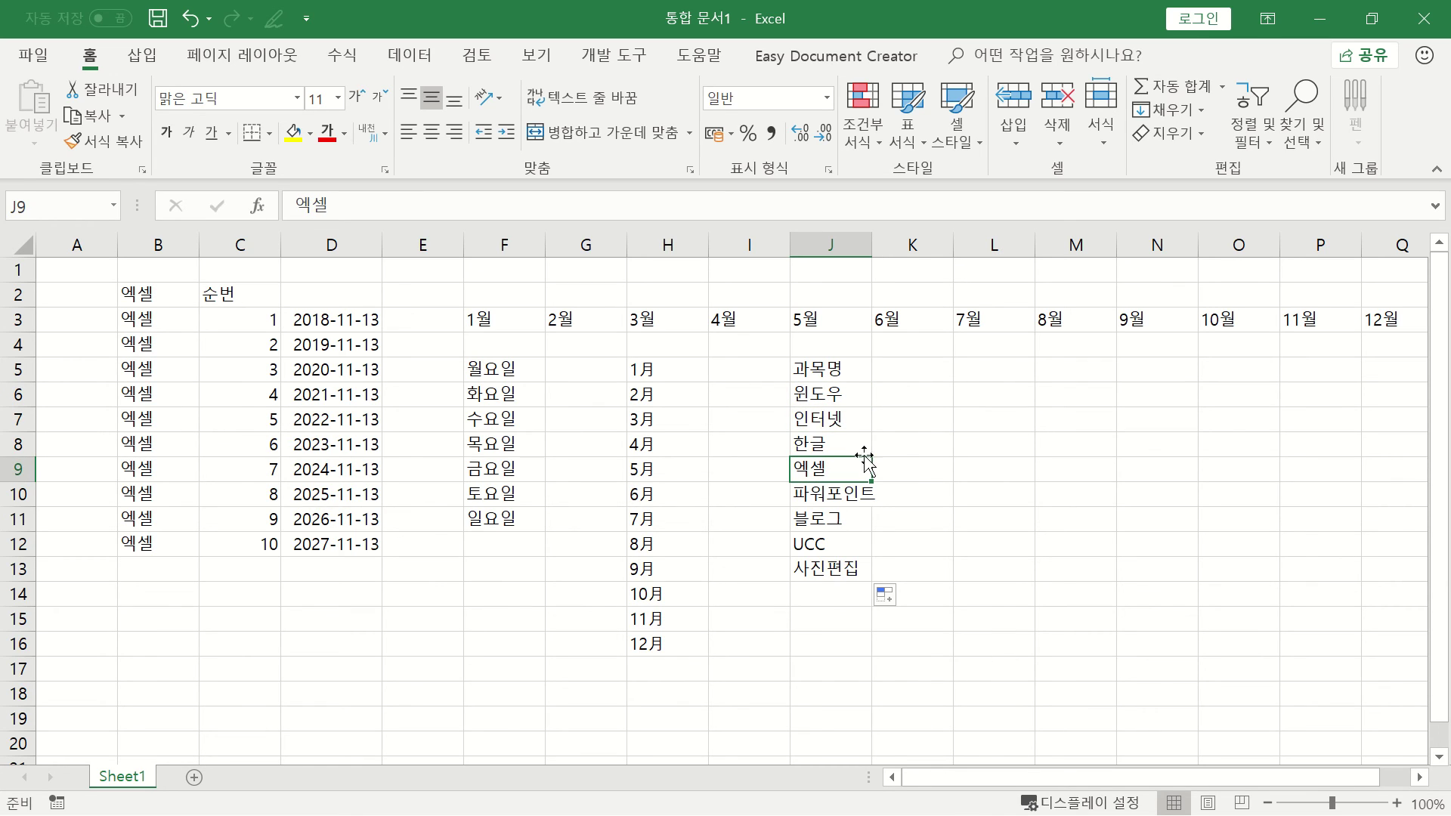
{"action": "left_click", "coordinate": [844, 390]}
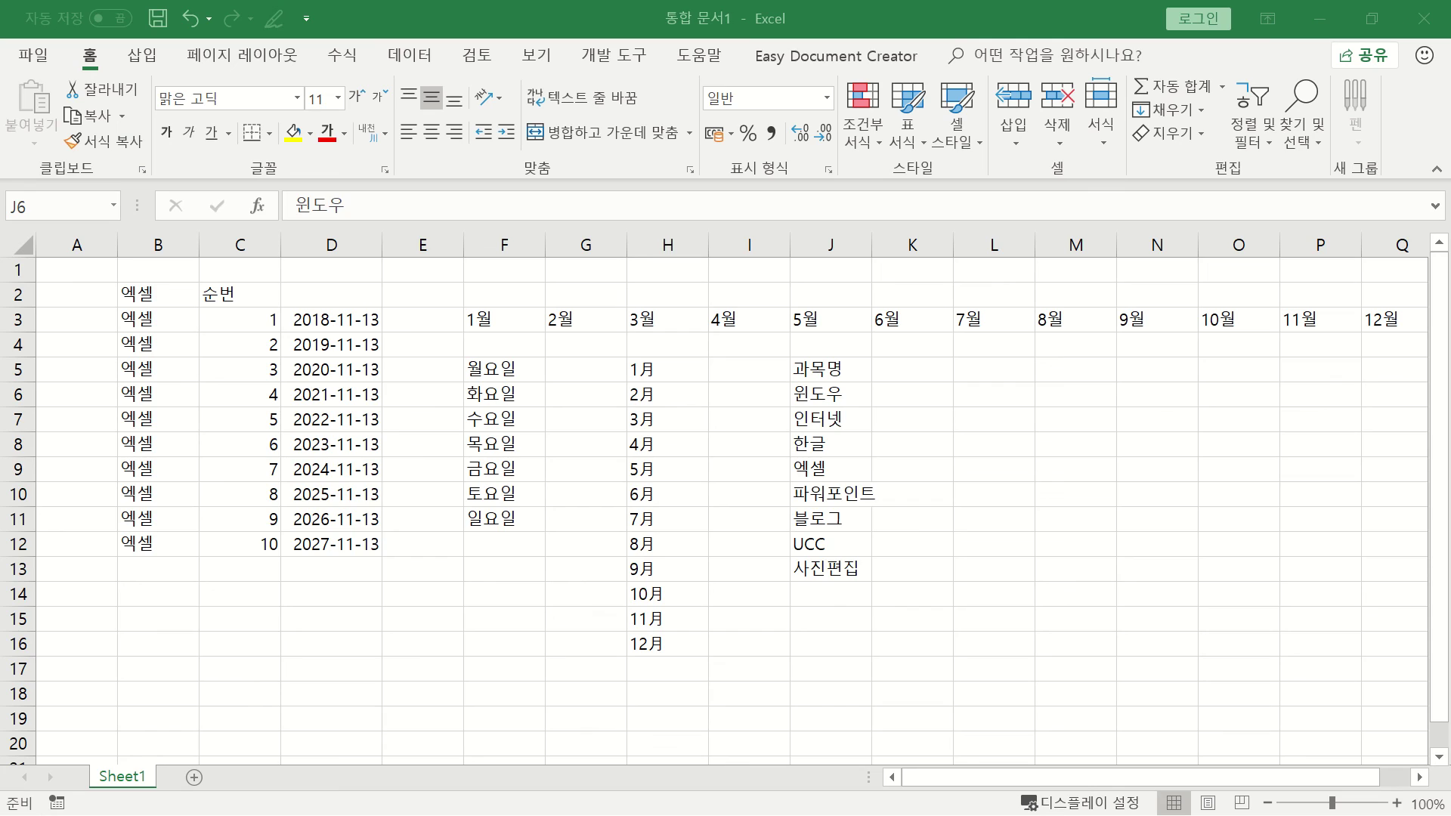
{"action": "left_click", "coordinate": [991, 368]}
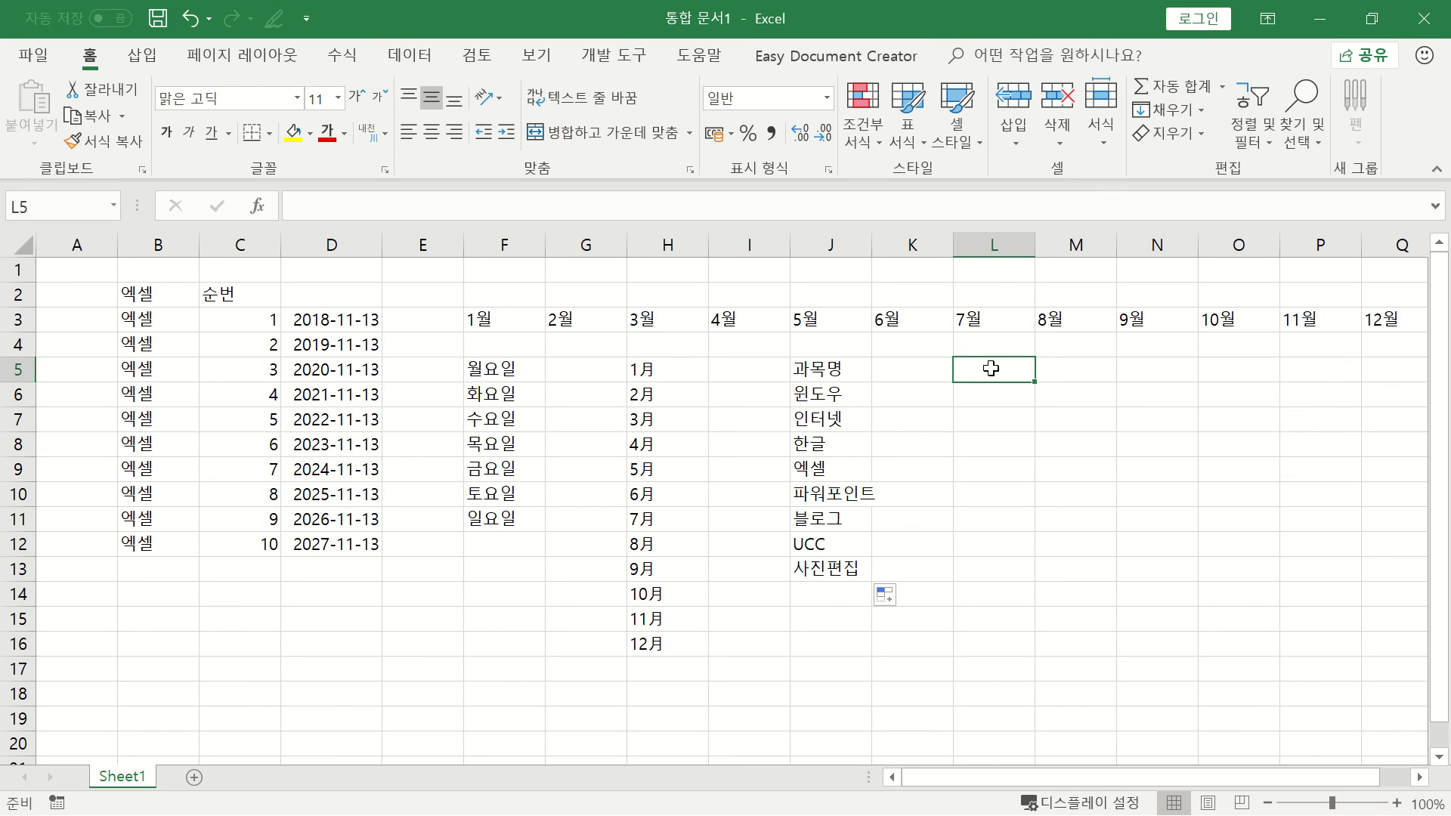